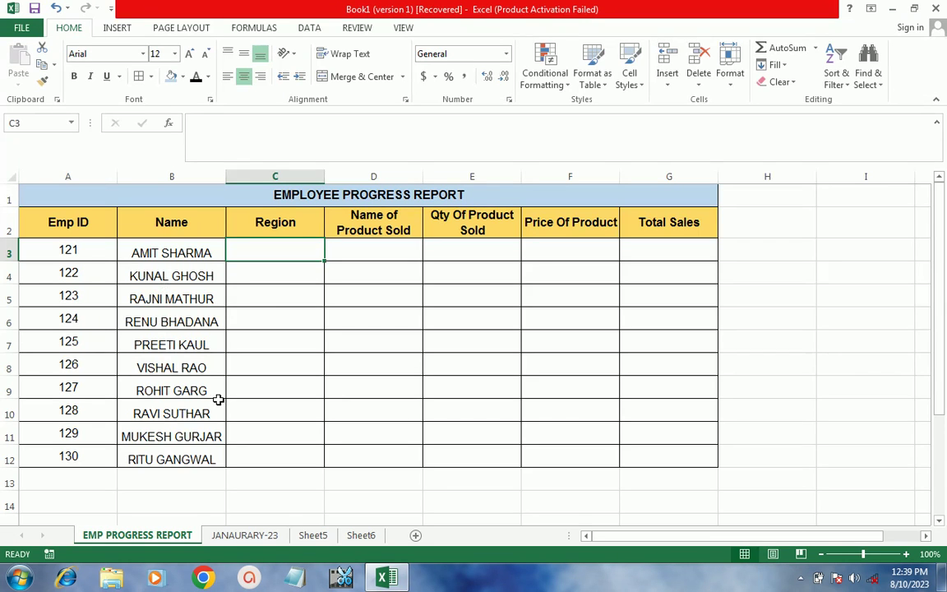
# Set up a new macro recording and name the macro data_project
pyautogui.click(337, 416)
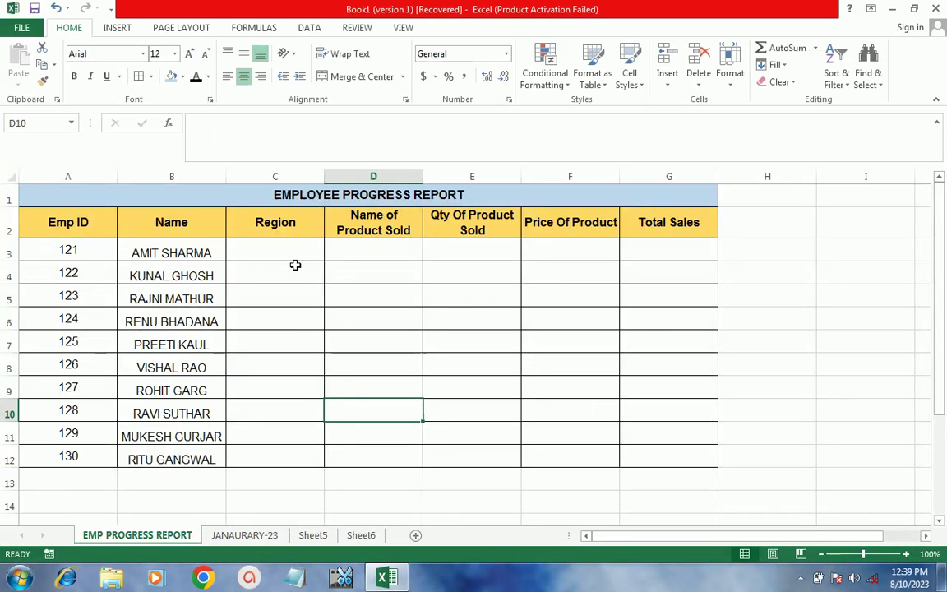
pyautogui.click(404, 29)
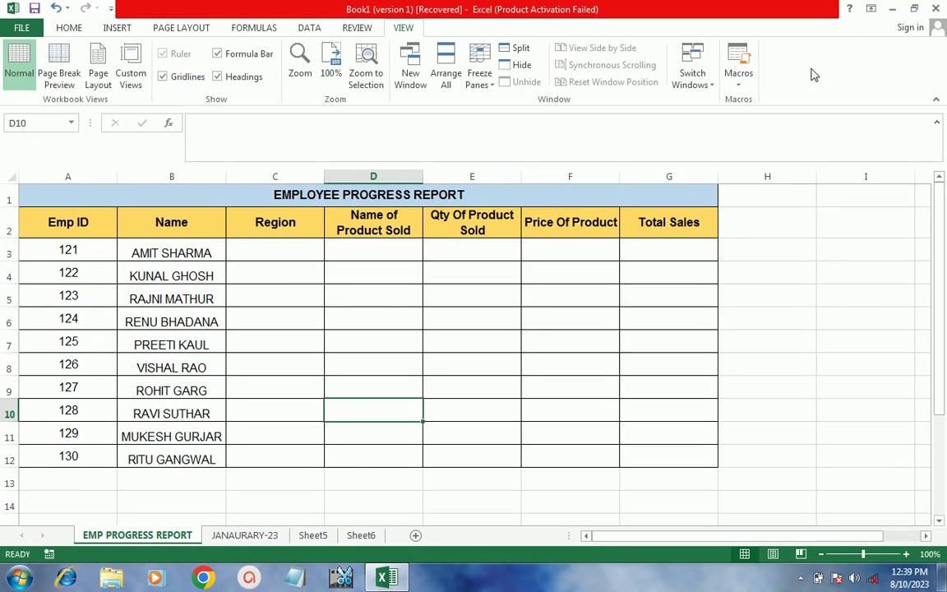
pyautogui.click(700, 159)
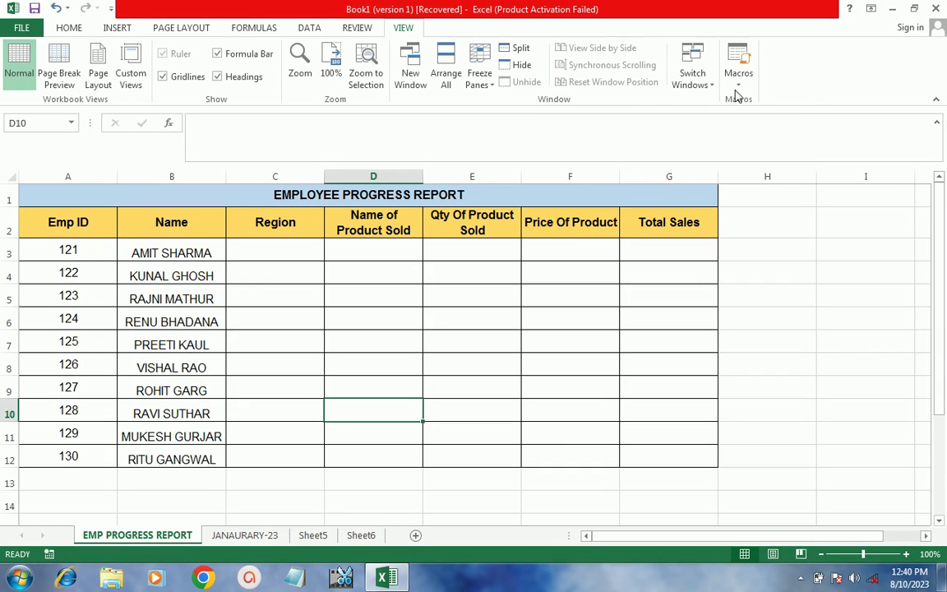
pyautogui.click(670, 70)
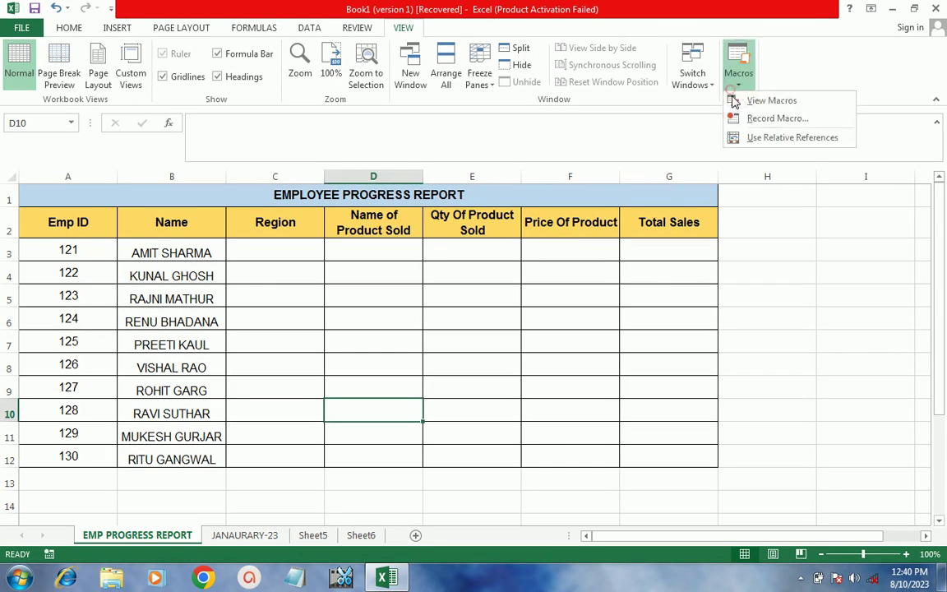
pyautogui.click(754, 120)
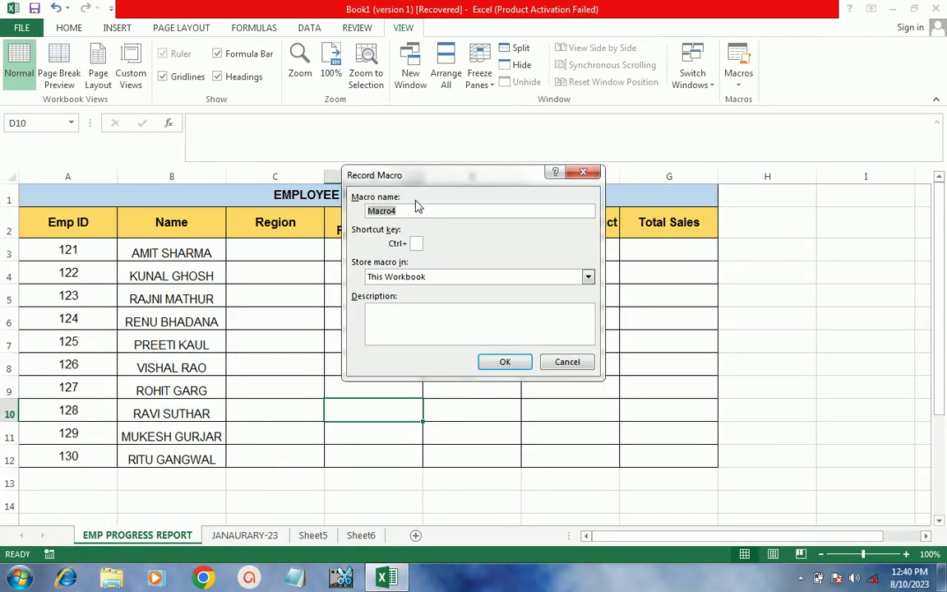
pyautogui.click(303, 154)
pyautogui.write('data project')
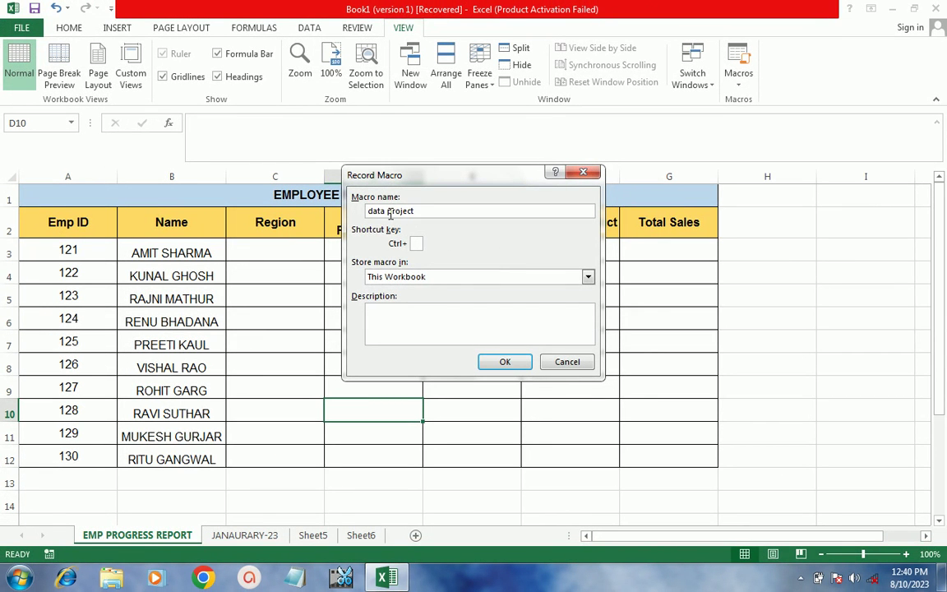
pyautogui.click(389, 211)
pyautogui.press('BackSpace')
pyautogui.write('_')
# Assign the letter g as the macro's Ctrl shortcut key
pyautogui.click(416, 244)
pyautogui.click(416, 244)
pyautogui.write('d')
pyautogui.write('g')
# Review the storage locations, keep the macro stored in This Workbook, and start recording
pyautogui.click(431, 276)
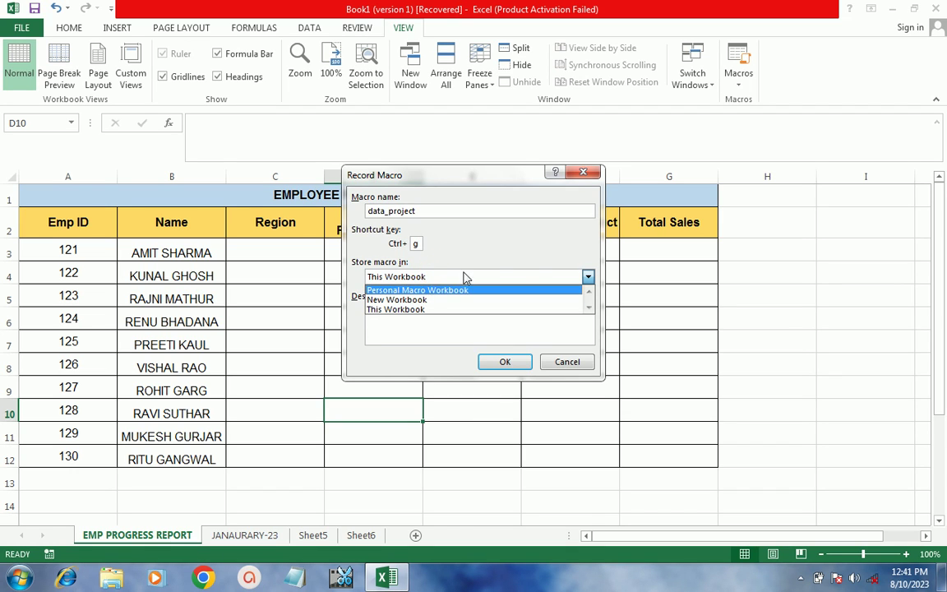
pyautogui.click(529, 256)
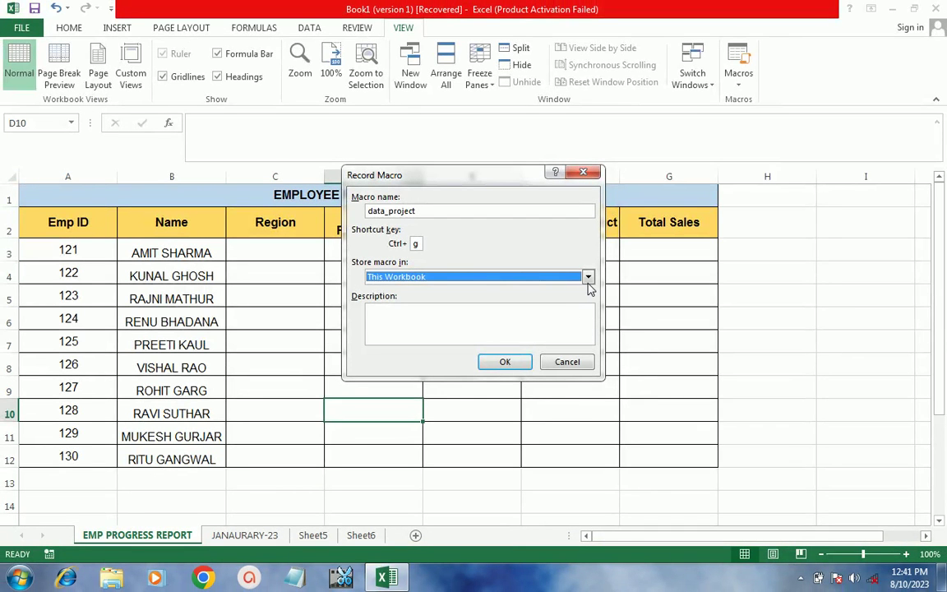
pyautogui.click(587, 277)
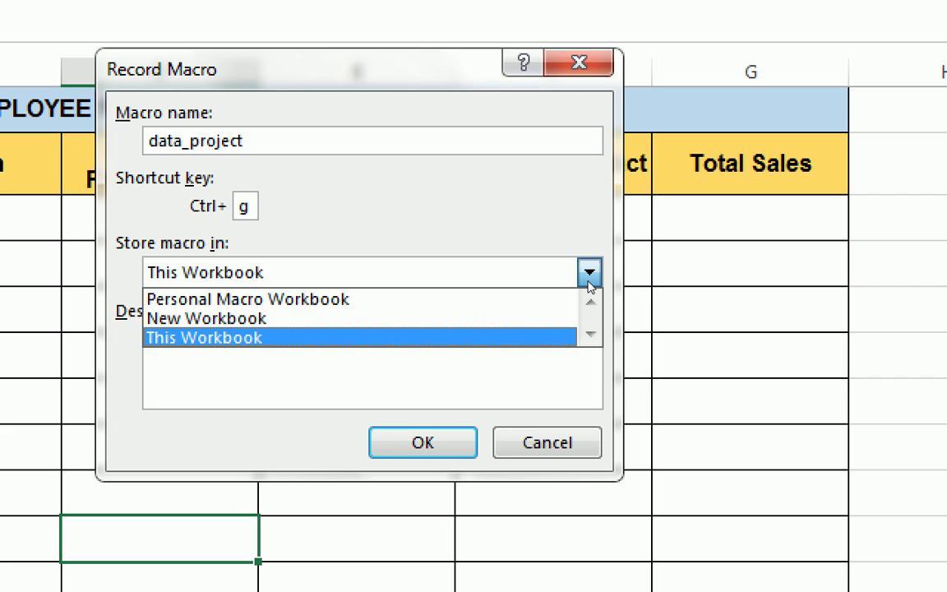
pyautogui.click(589, 275)
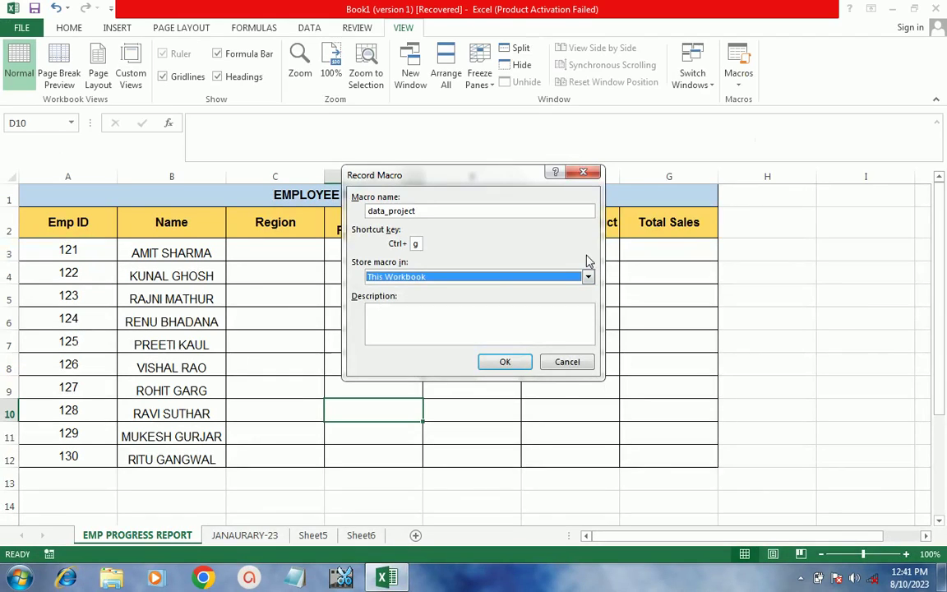
pyautogui.click(381, 280)
pyautogui.click(388, 283)
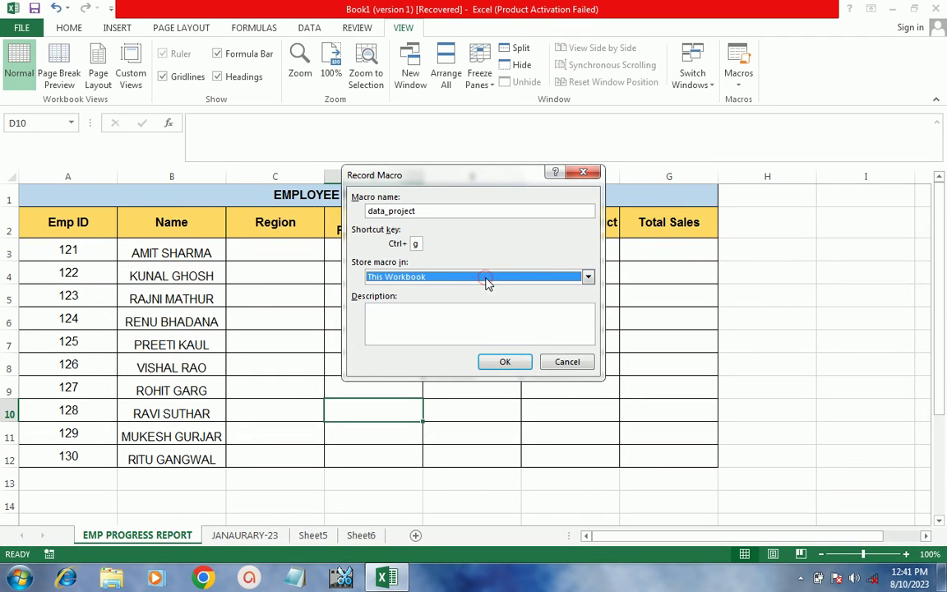
pyautogui.click(501, 364)
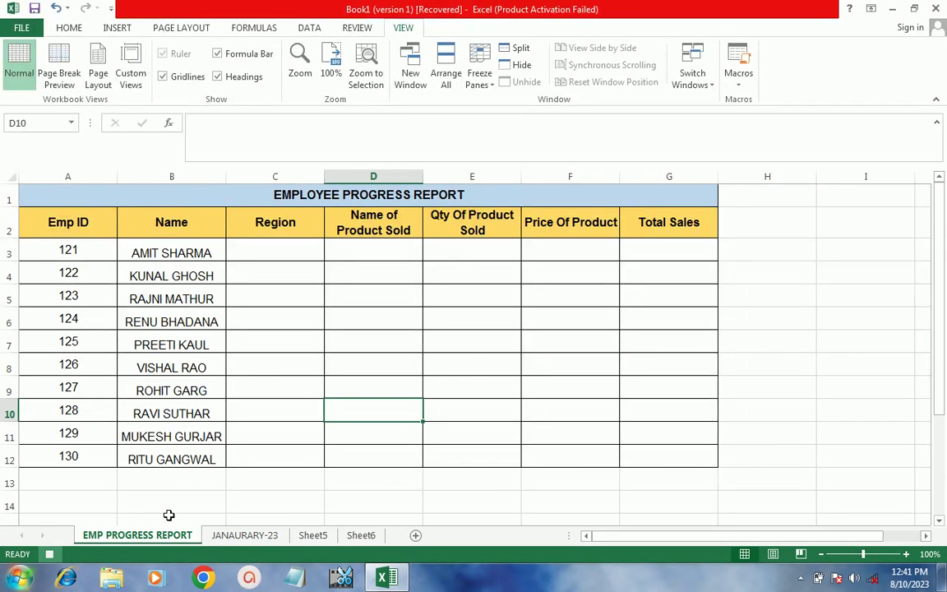
# On Sheet5, enter the column headers EMP ID in A1 and NAME in B1
pyautogui.click(305, 536)
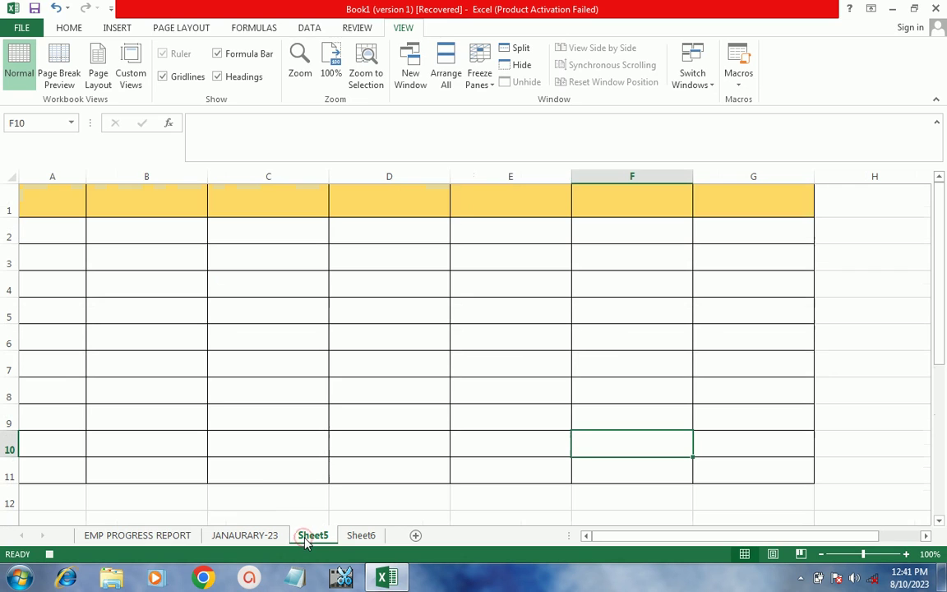
pyautogui.click(62, 209)
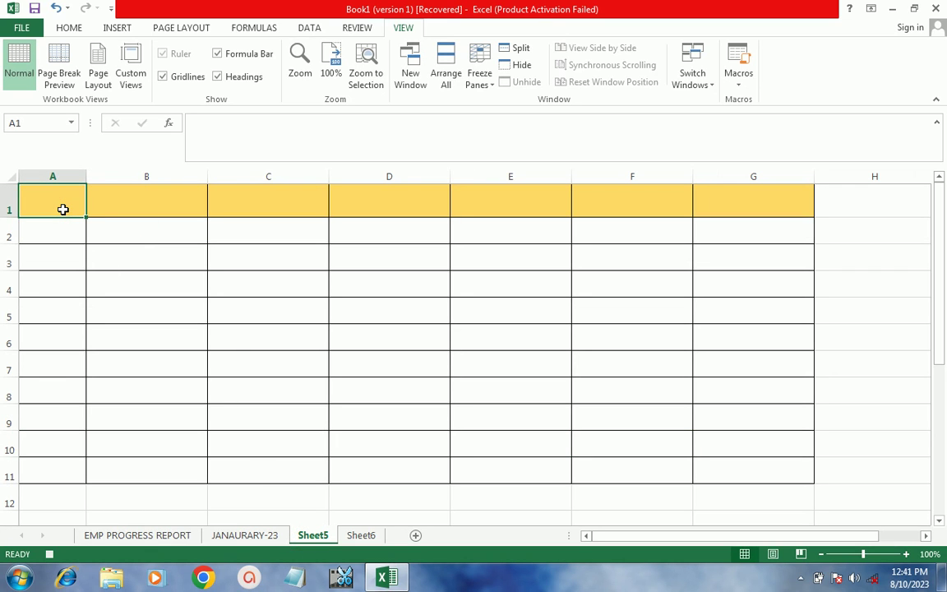
pyautogui.write('emp')
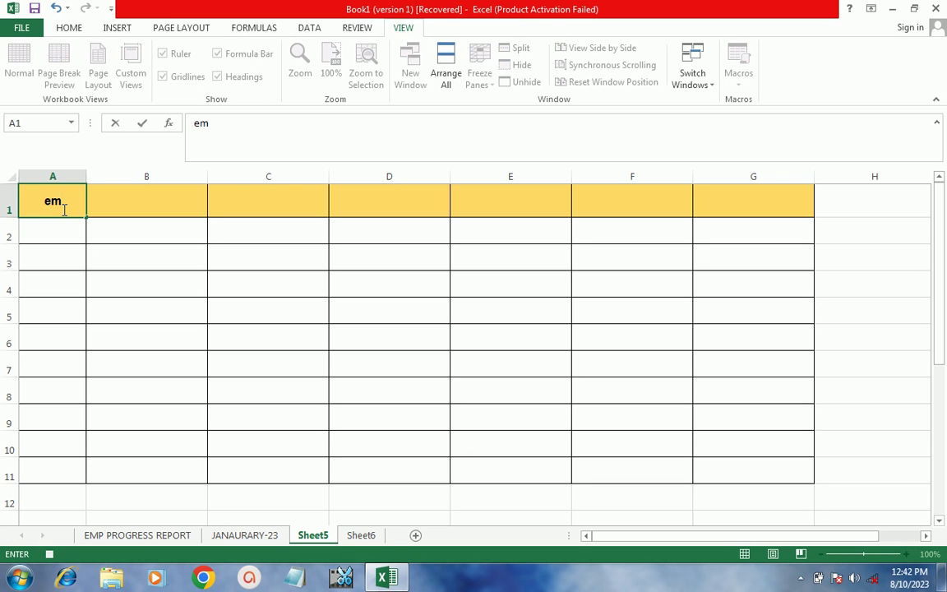
pyautogui.press('BackSpace')
pyautogui.press('BackSpace')
pyautogui.press('BackSpace')
pyautogui.write('EM')
pyautogui.write('ID')
pyautogui.press('Tab')
pyautogui.press('Tab')
pyautogui.press('Left')
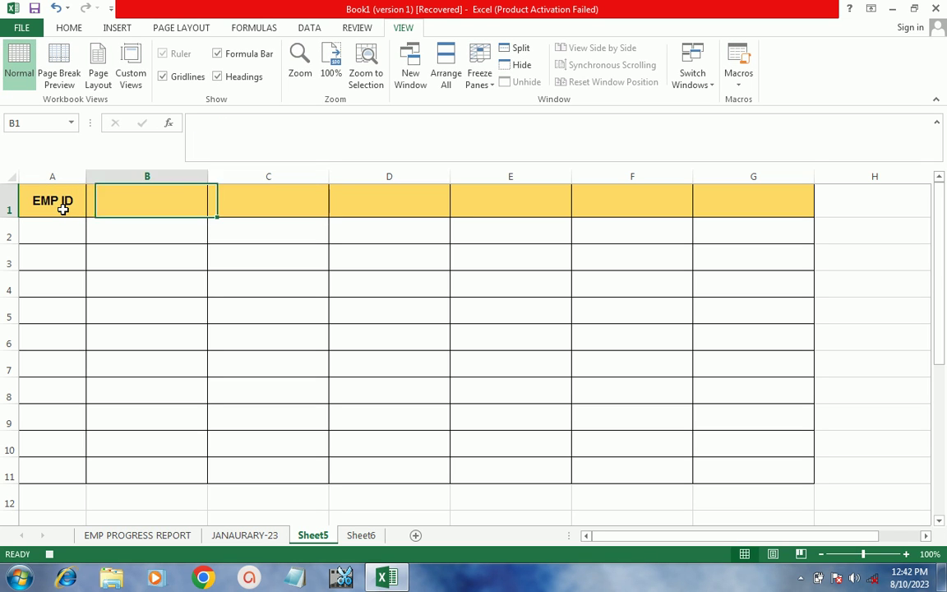
pyautogui.write('NAME')
pyautogui.press('Tab')
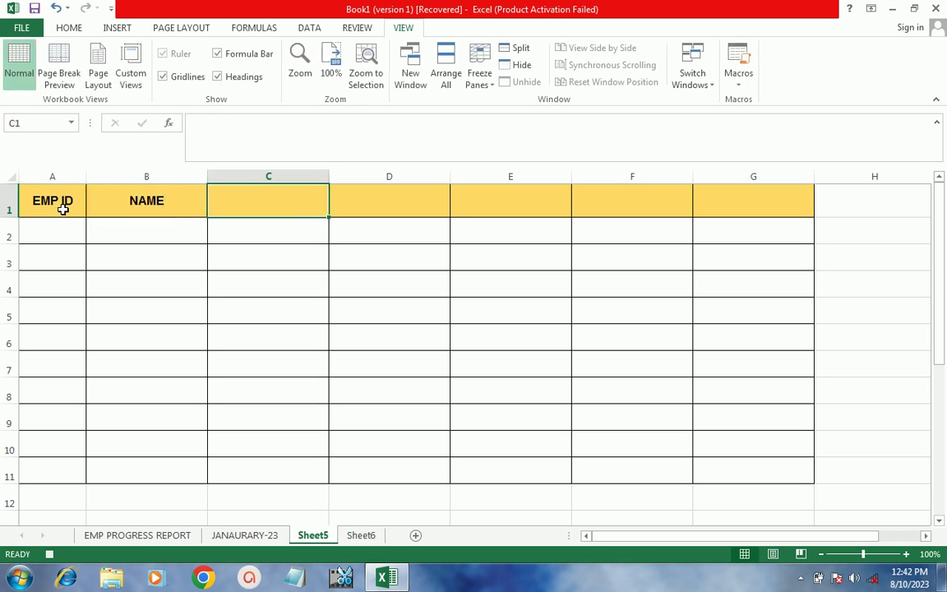
# Enter the header PRODUCT in cell C1
pyautogui.write('PROD')
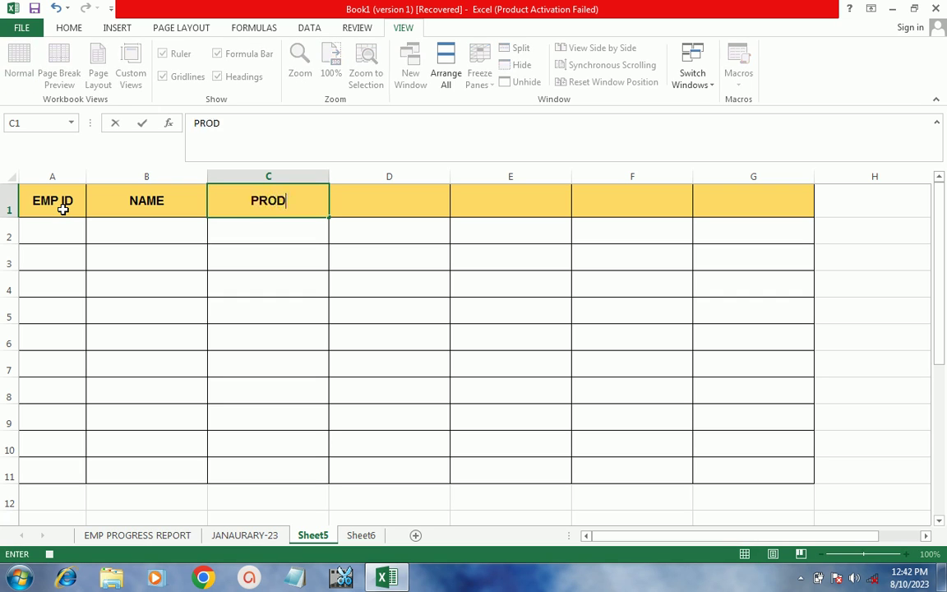
pyautogui.write('ECT')
pyautogui.press('BackSpace')
pyautogui.press('BackSpace')
pyautogui.press('BackSpace')
pyautogui.write('UCT')
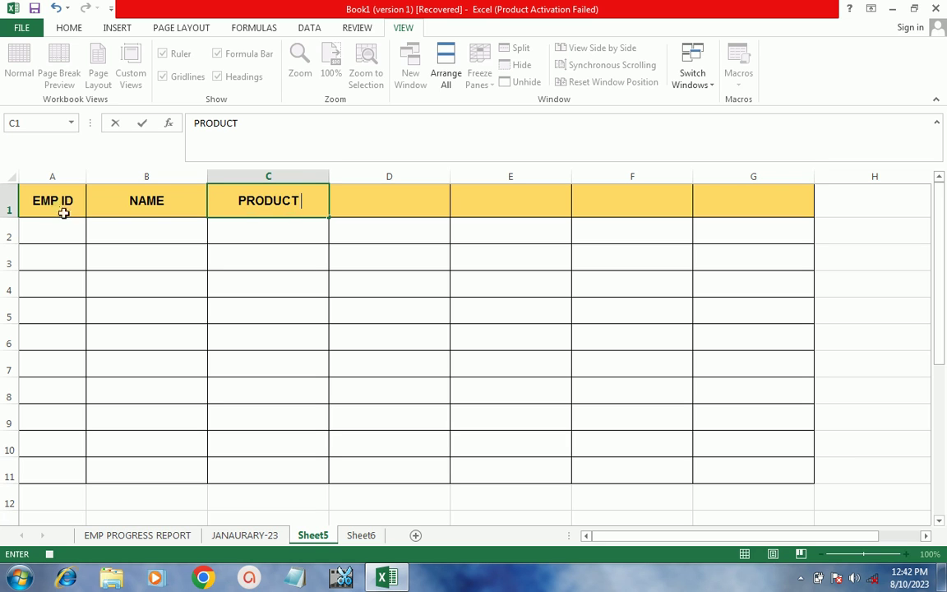
# Check the headers on the EMP PROGRESS REPORT sheet and change the C1 header on Sheet5 to REGION
pyautogui.click(184, 535)
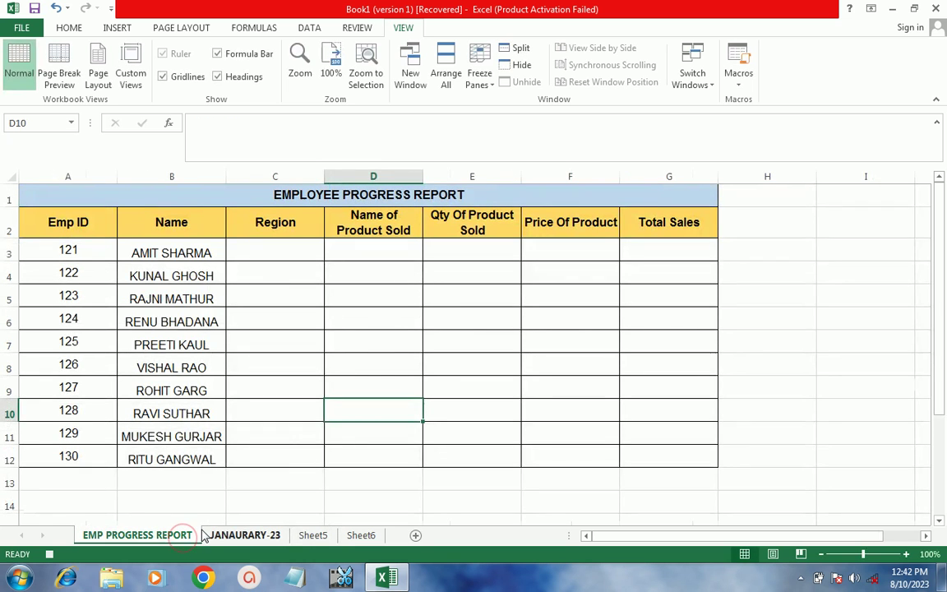
pyautogui.click(321, 534)
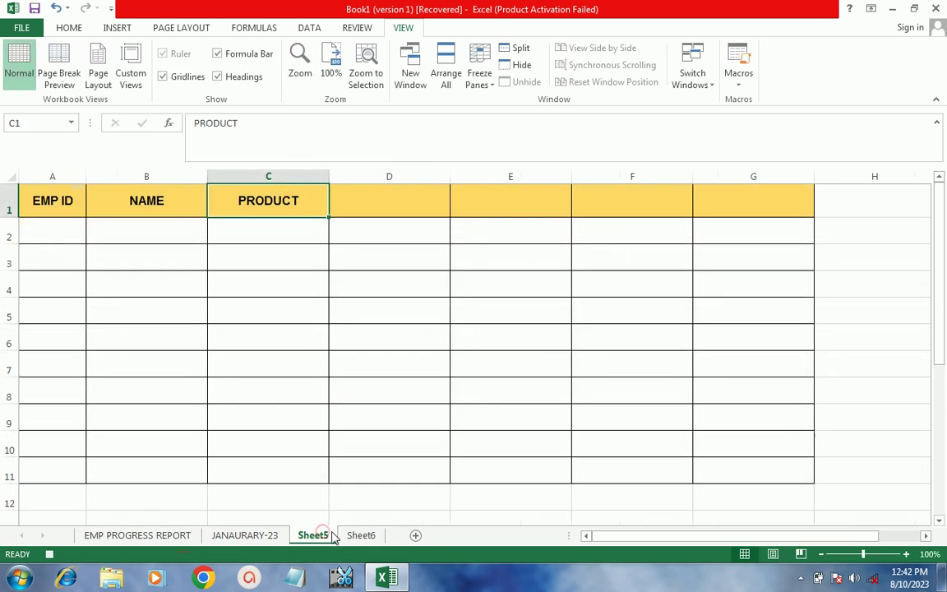
pyautogui.write('RE')
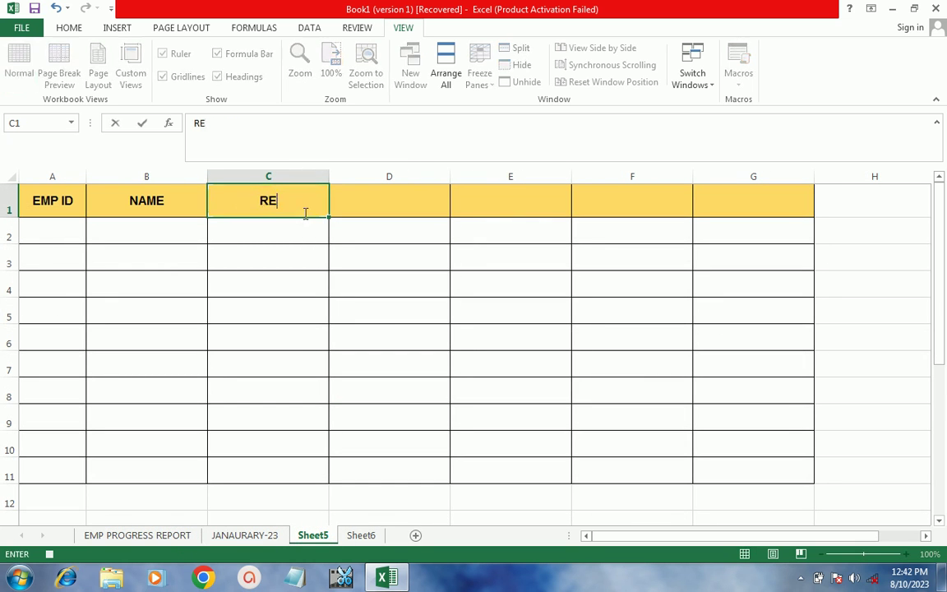
pyautogui.write('GION')
pyautogui.press('Tab')
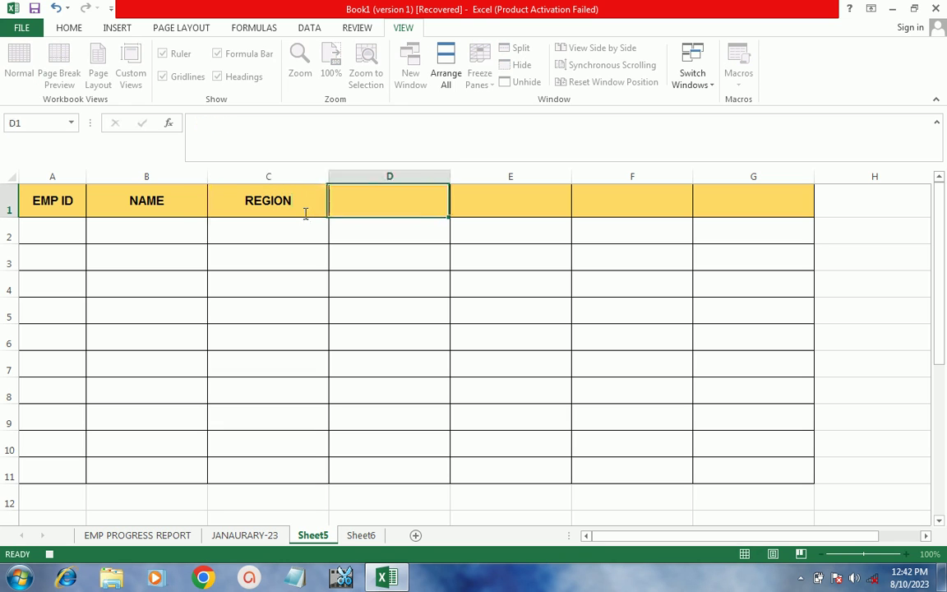
# Enter the headers PRODUCT SOLD in D1 and QTY PRODUCT SOLD in E1
pyautogui.write('PRO')
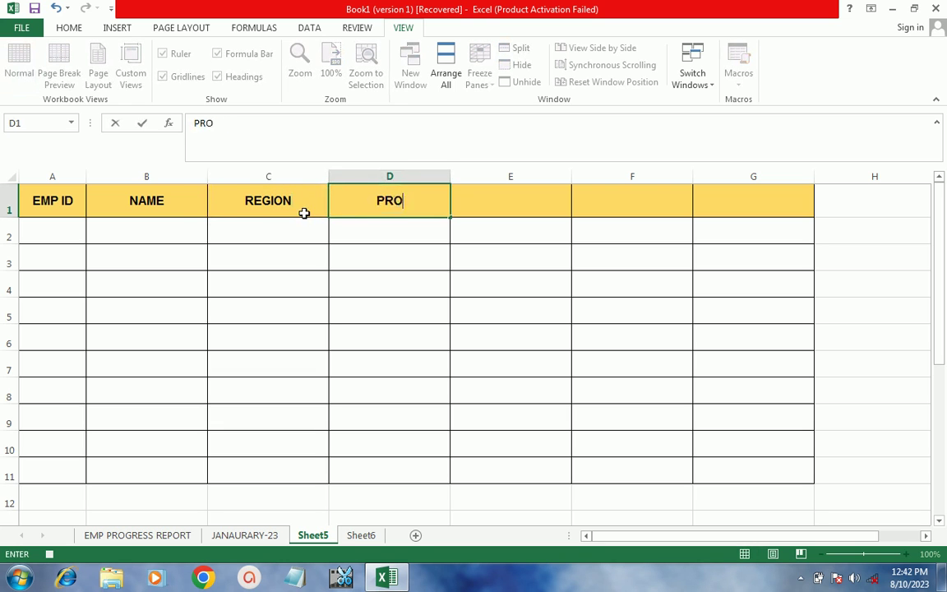
pyautogui.write('DUCT SOLD')
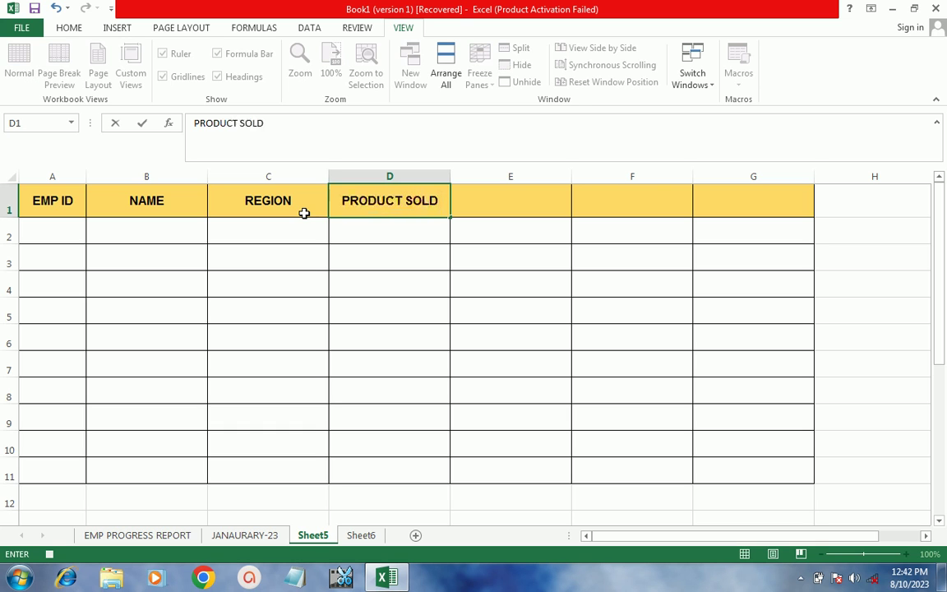
pyautogui.press('Tab')
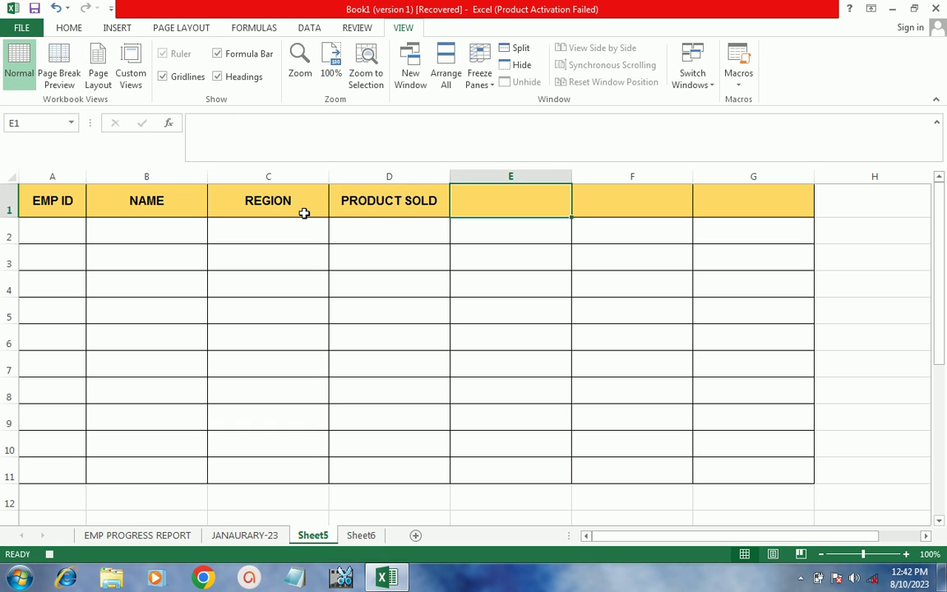
pyautogui.write('QT')
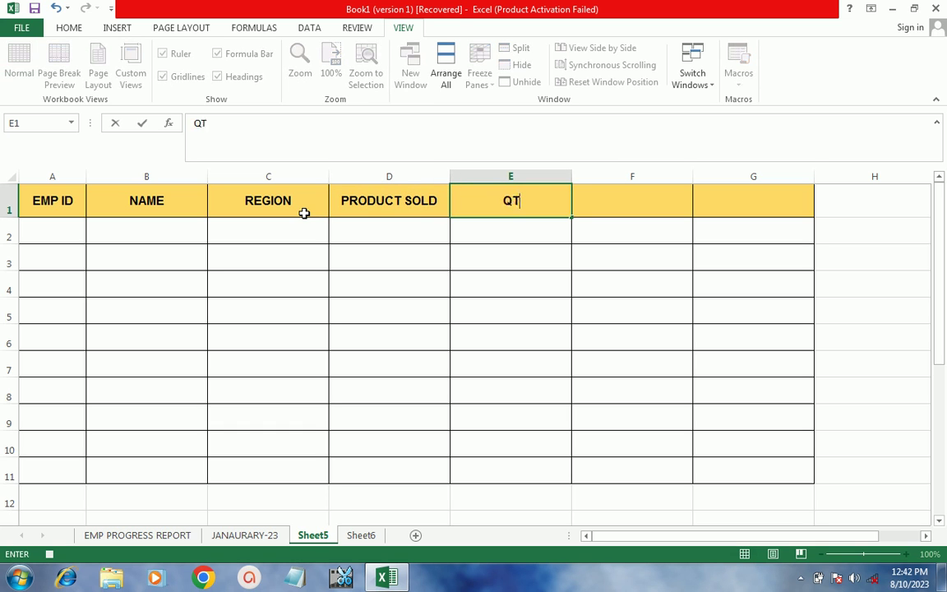
pyautogui.write('Y PRODU')
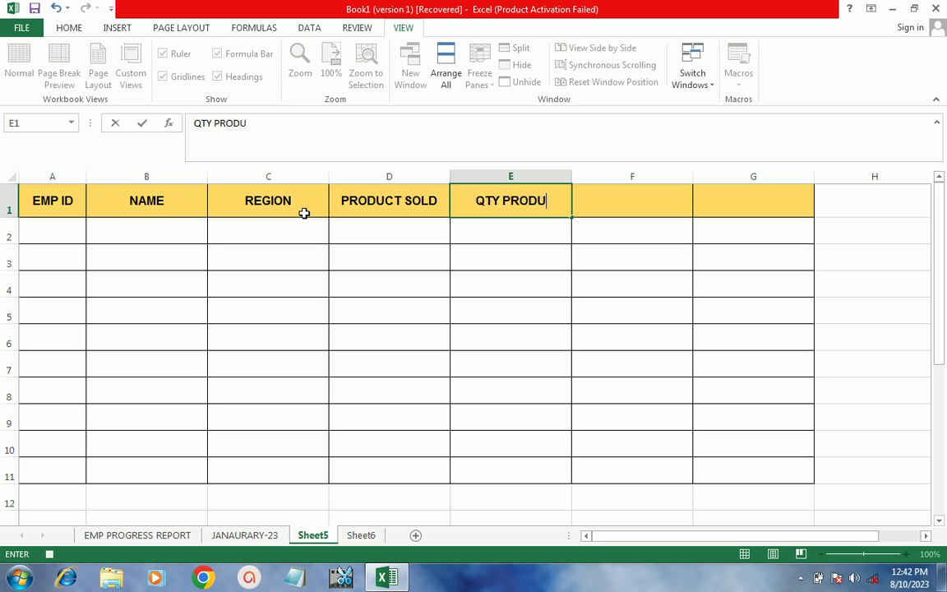
pyautogui.write('CT SOLD')
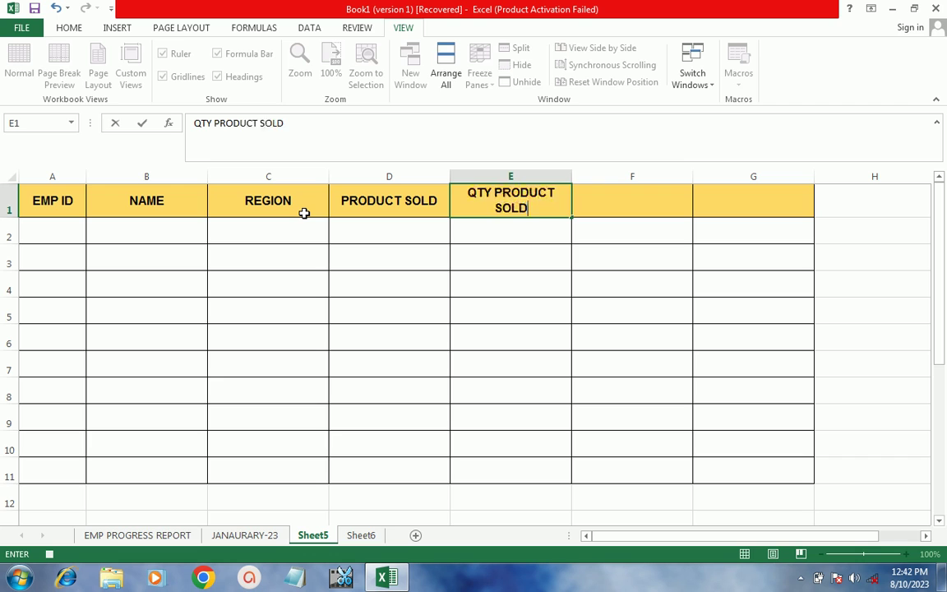
pyautogui.press('Tab')
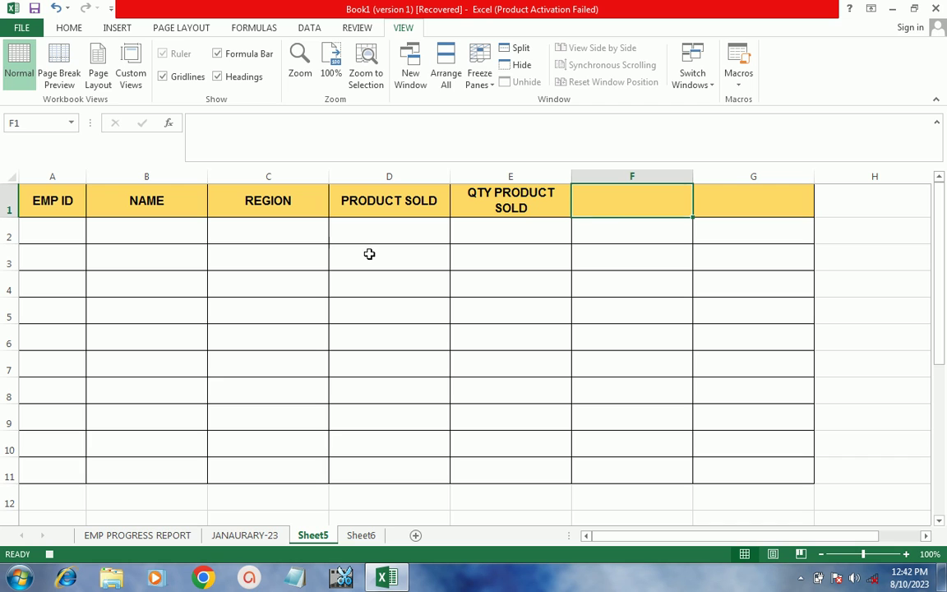
# Complete the header row with PRODUCT PRICE in F1 and TOTAL in G1
pyautogui.write('PROC')
pyautogui.press('BackSpace')
pyautogui.write('DUCT')
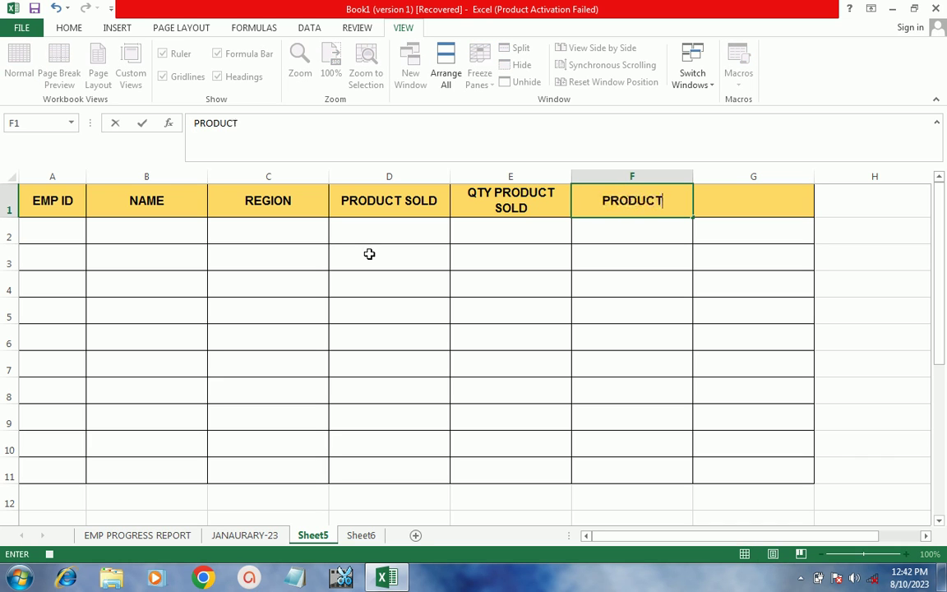
pyautogui.write(' PRICE')
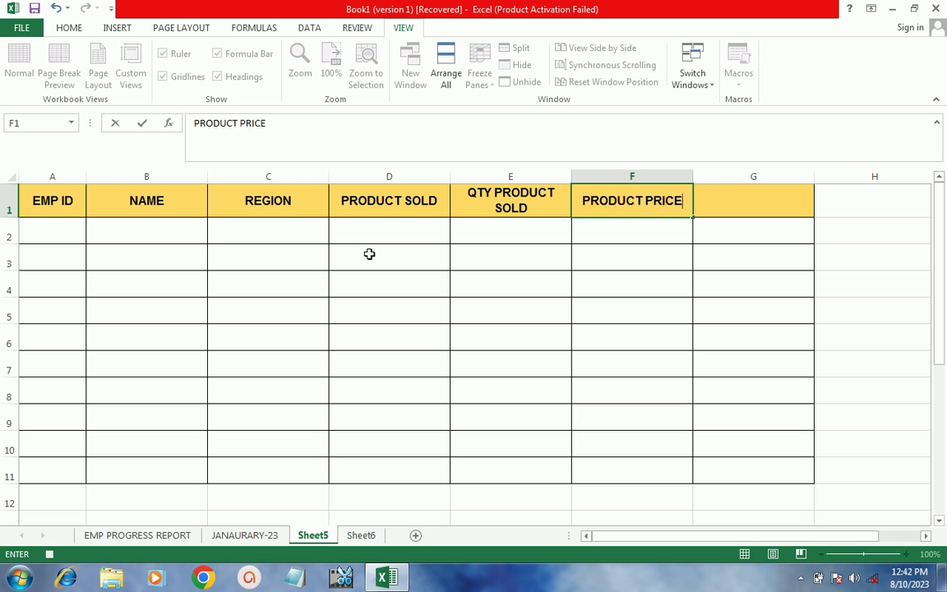
pyautogui.press('Tab')
pyautogui.write('TOAL')
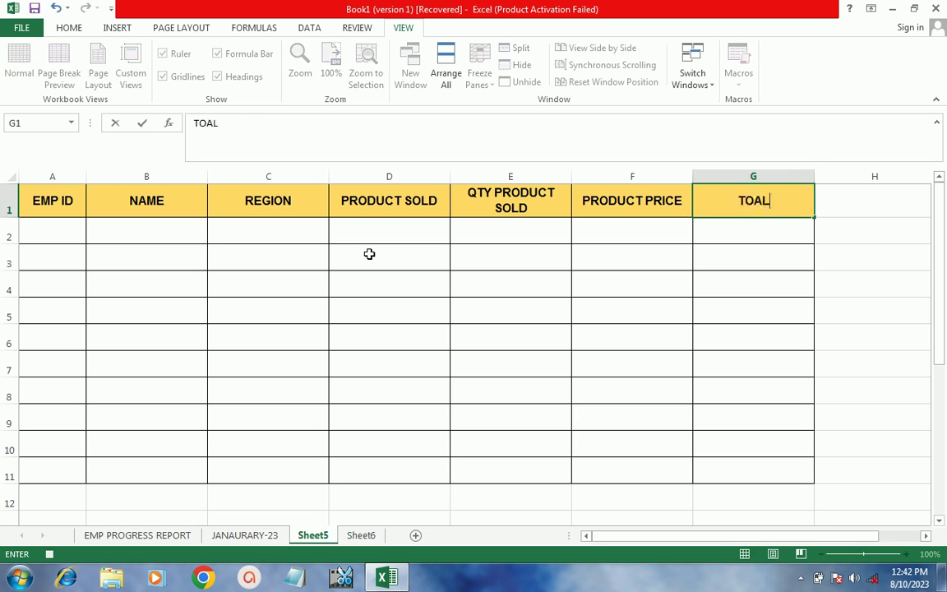
pyautogui.press('BackSpace')
pyautogui.press('BackSpace')
pyautogui.write('TAL')
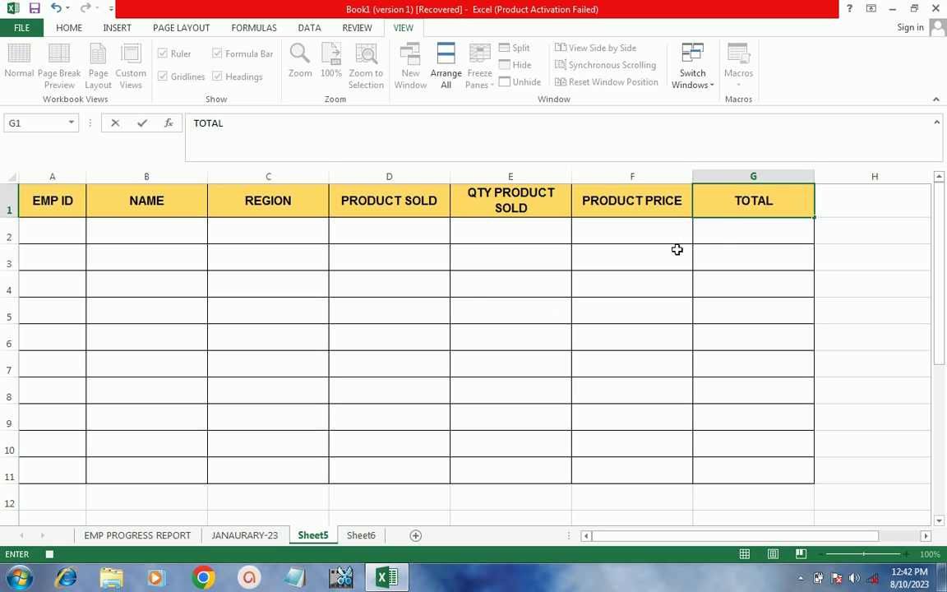
pyautogui.click(721, 237)
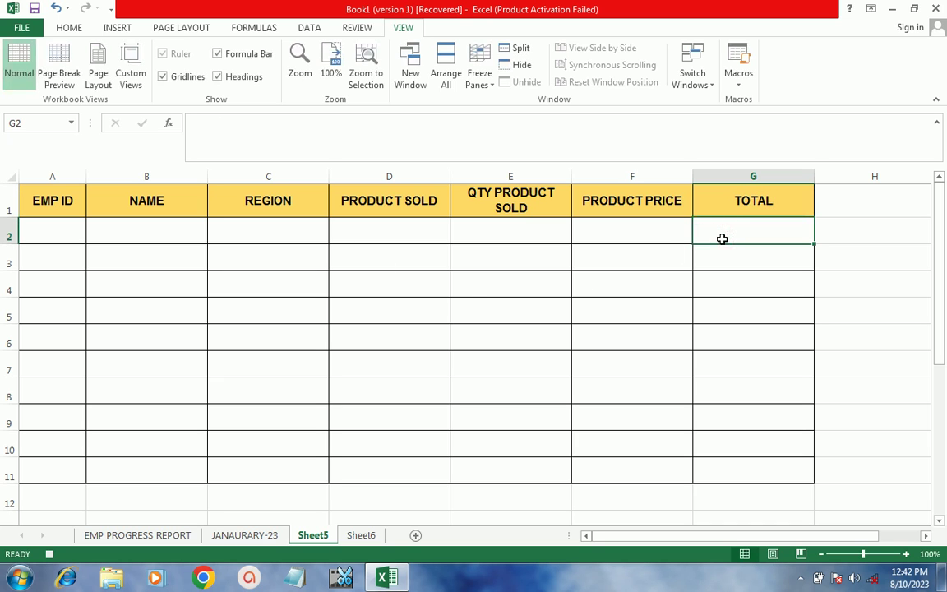
# Enter the formula =E2*F2 in G2 to multiply the quantity sold by the product price
pyautogui.write('=')
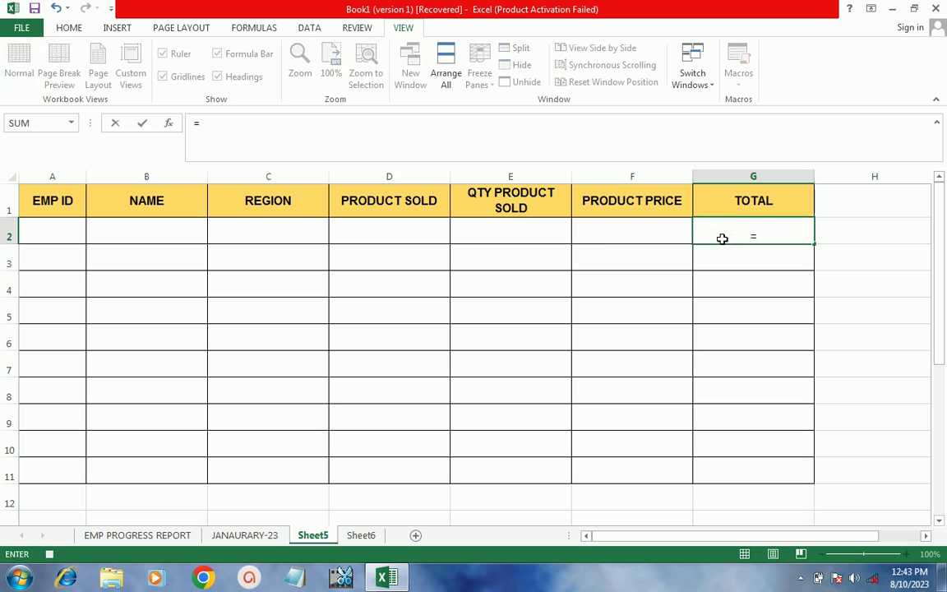
pyautogui.click(519, 237)
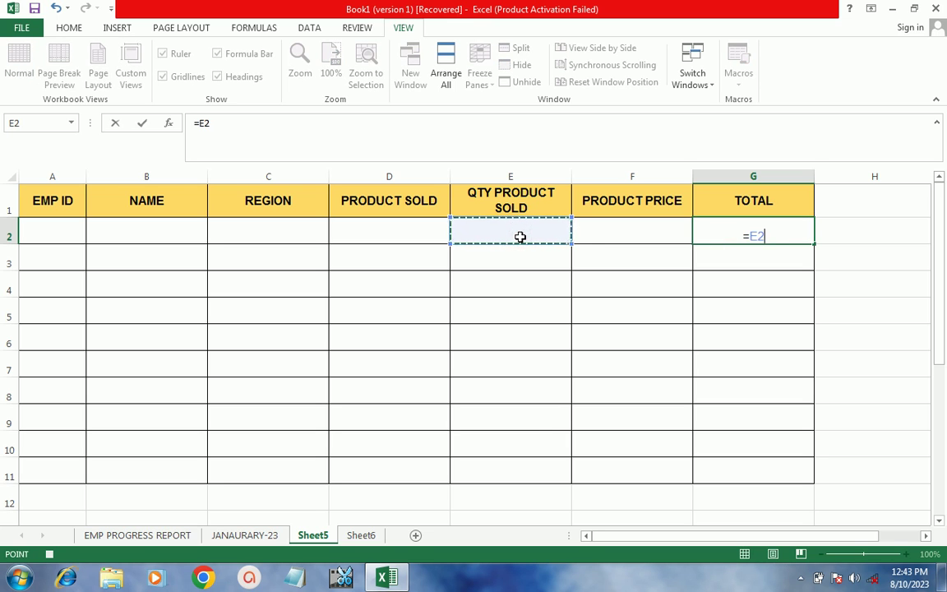
pyautogui.write('*')
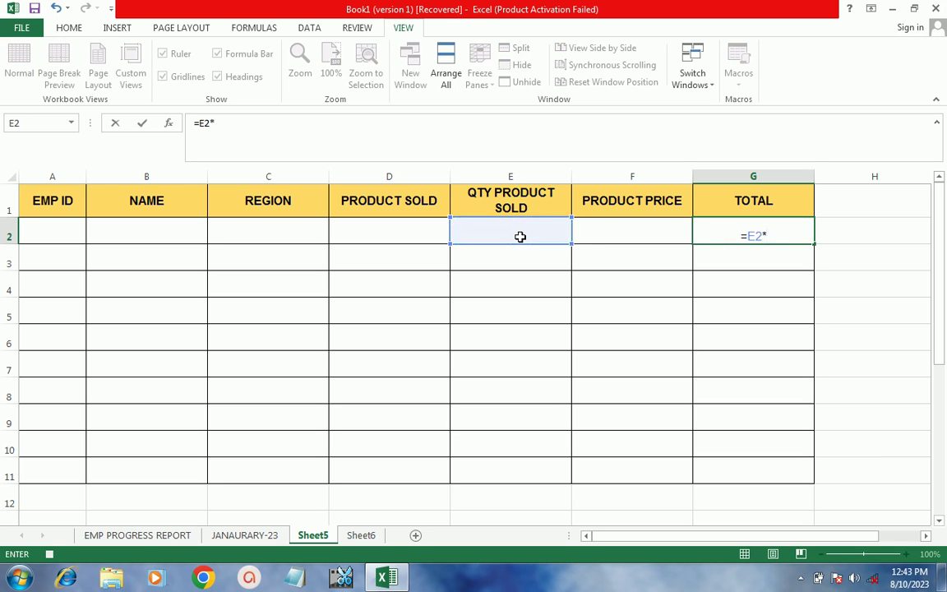
pyautogui.click(600, 234)
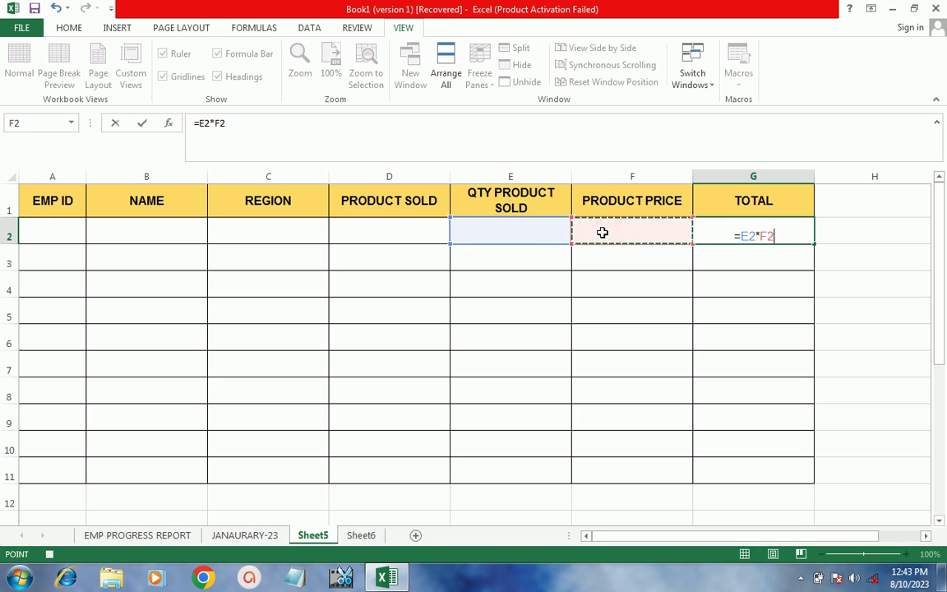
pyautogui.press('Return')
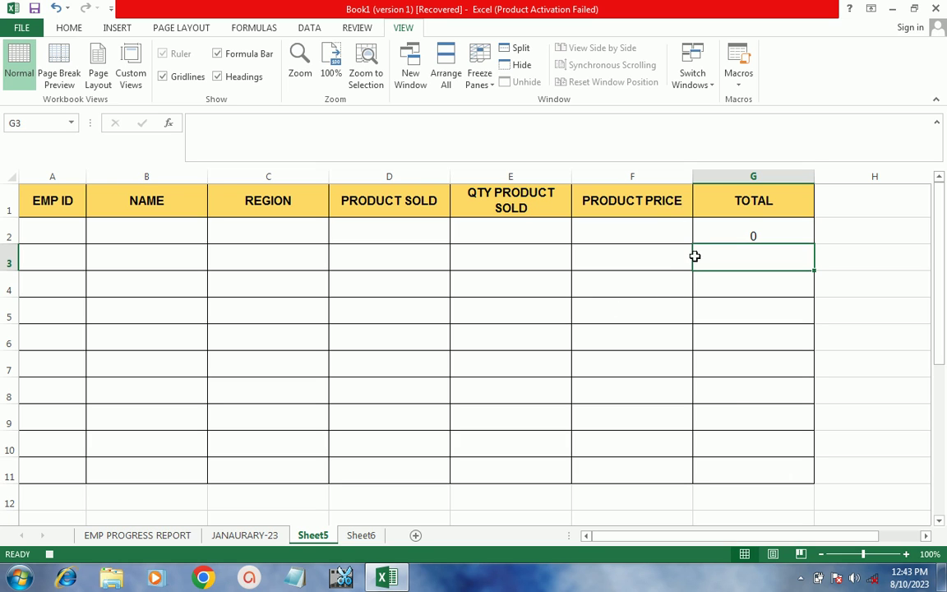
# Enter the formula =SUM(G2:G11) in G12 to add up the TOTAL column
pyautogui.click(730, 494)
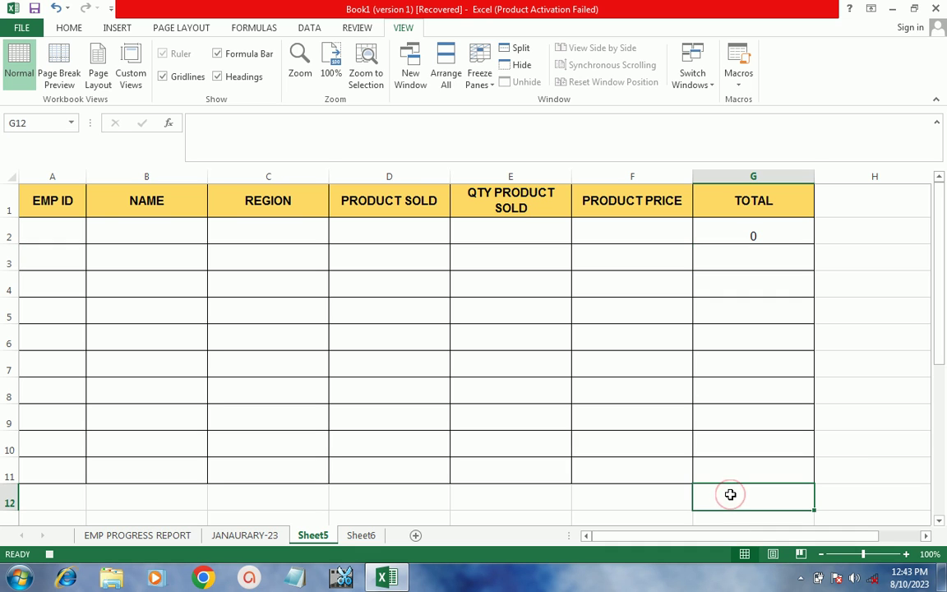
pyautogui.write('=')
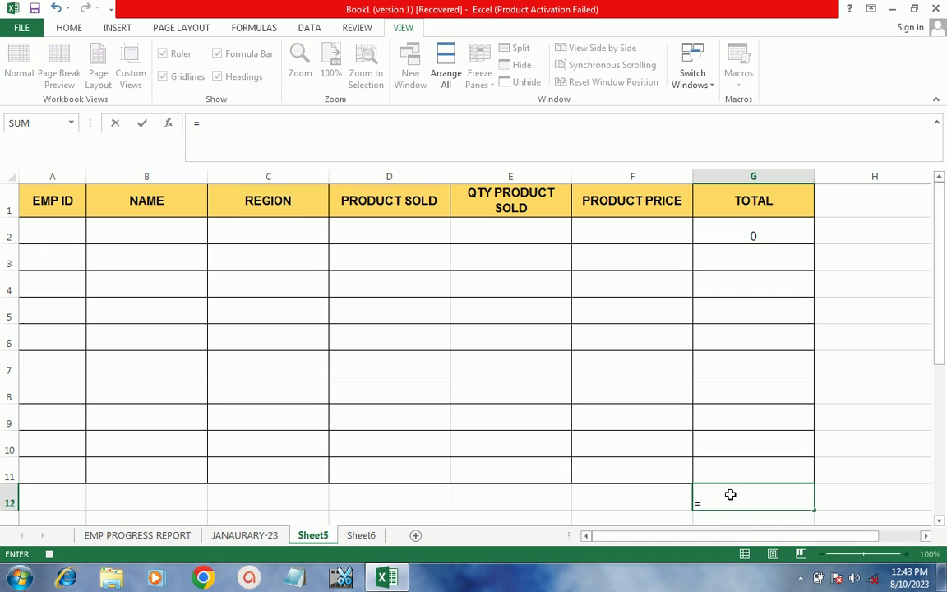
pyautogui.write('SUM')
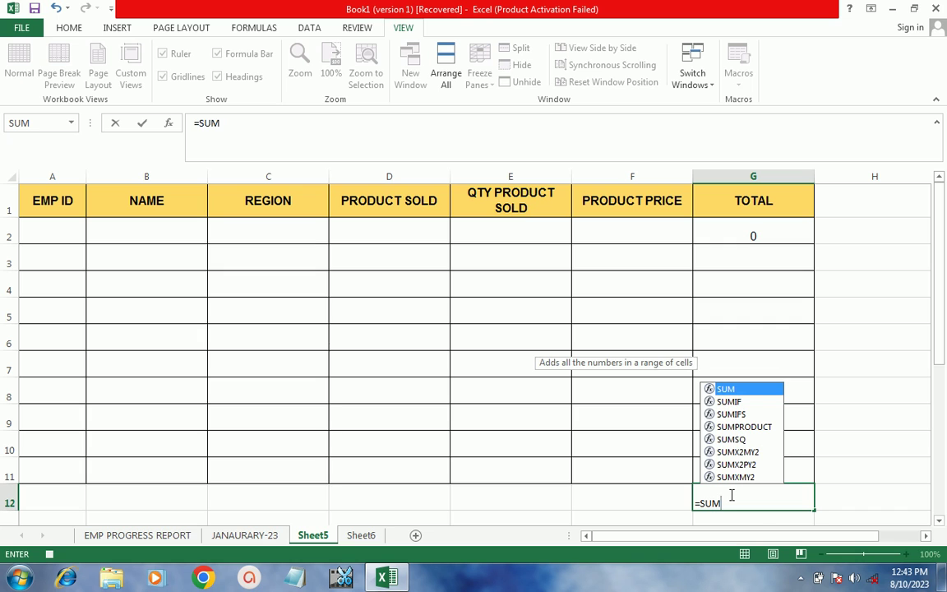
pyautogui.write('(')
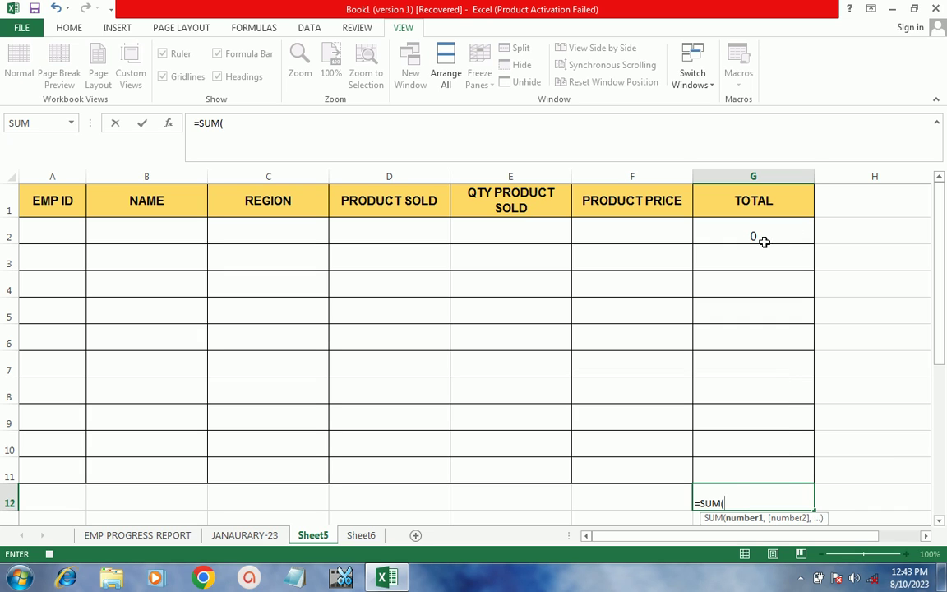
pyautogui.moveTo(762, 235); pyautogui.dragTo(765, 482)
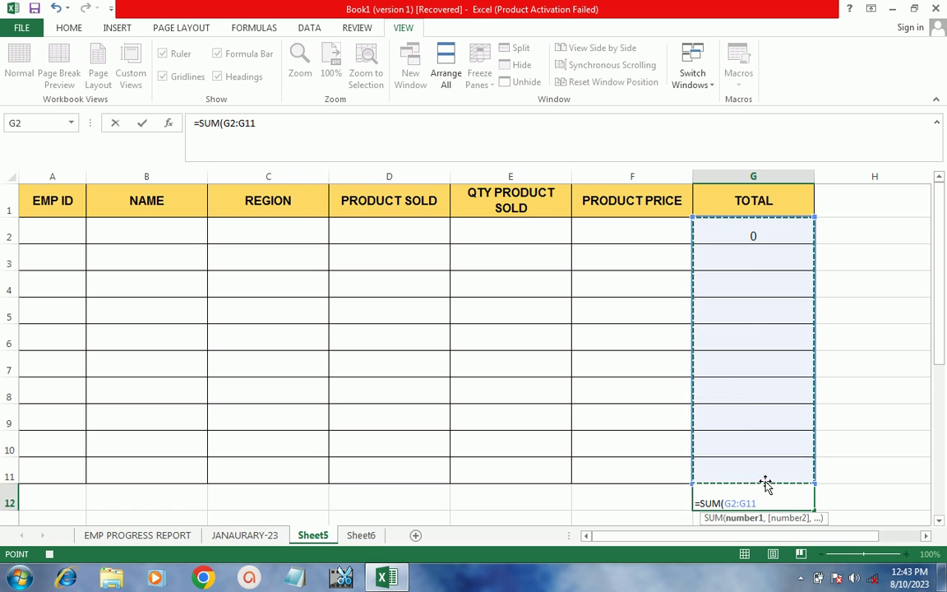
pyautogui.write(')')
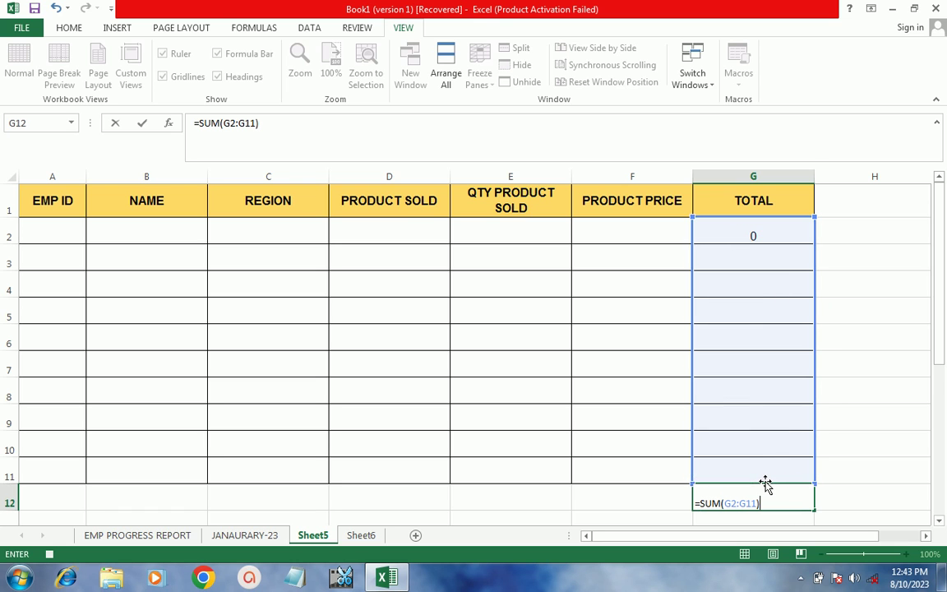
pyautogui.press('Return')
pyautogui.click(754, 465)
pyautogui.scroll(1, 429, 417)
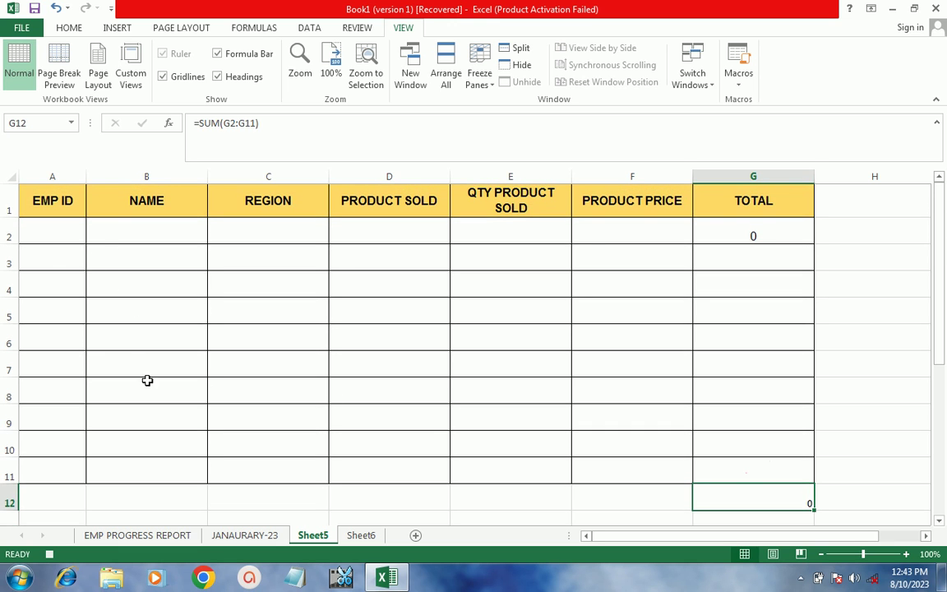
# Enter the sequential numbers 1 to 5 in the EMP ID column, cells A2 to A6
pyautogui.click(48, 234)
pyautogui.write('1')
pyautogui.press('Return')
pyautogui.write('2')
pyautogui.press('Return')
pyautogui.write('3')
pyautogui.press('Return')
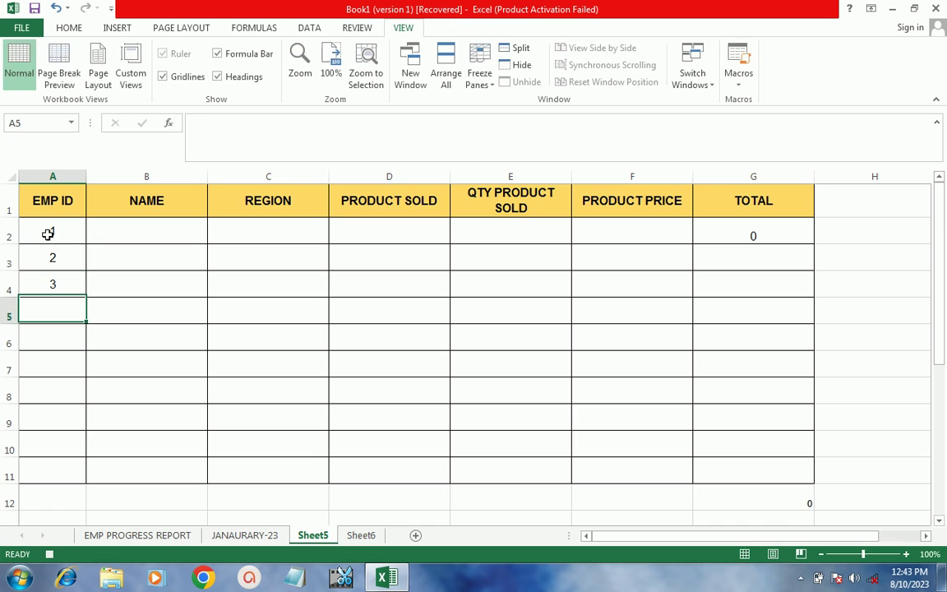
pyautogui.write('3')
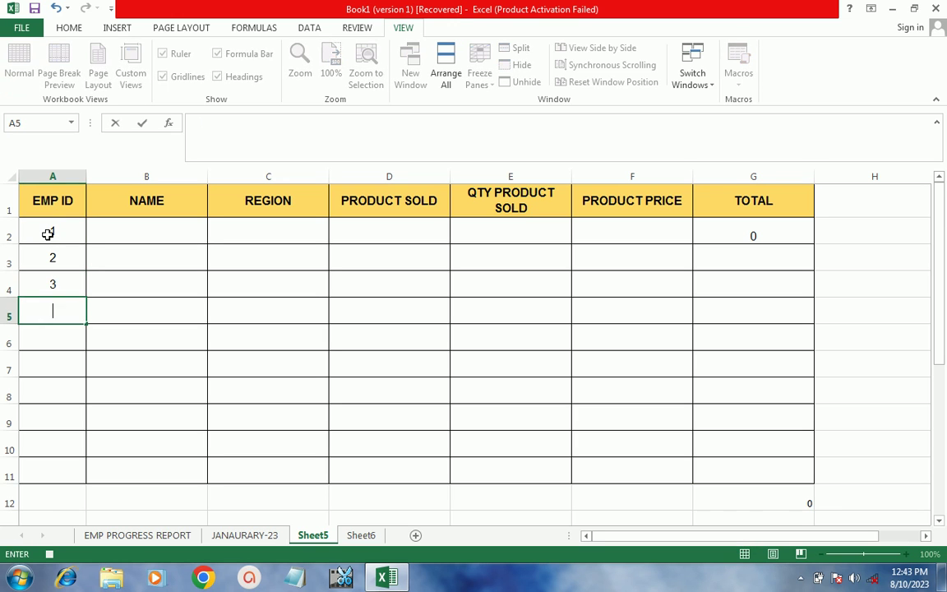
pyautogui.write('4')
pyautogui.press('Return')
pyautogui.write('5')
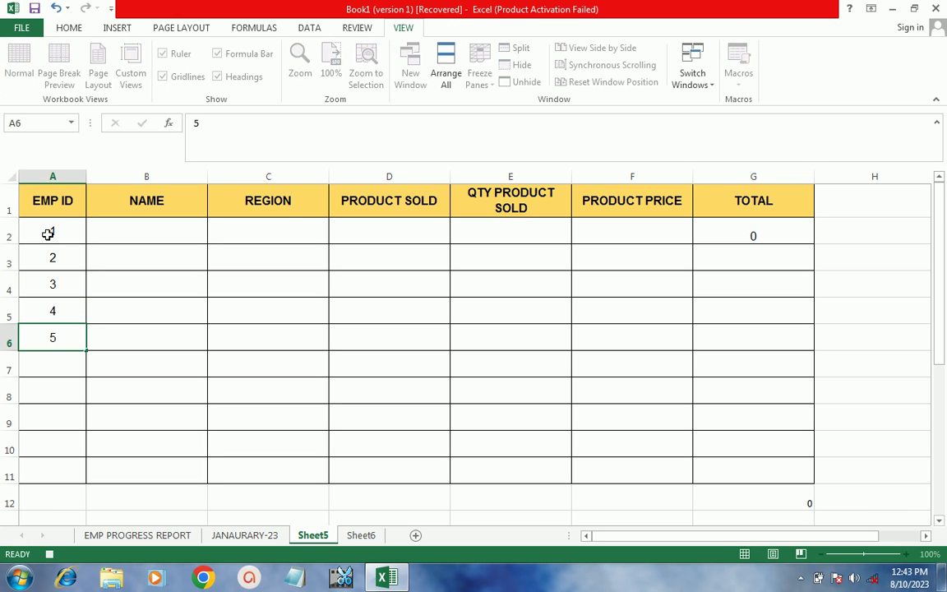
pyautogui.press('Return')
# Continue the EMP ID column with the numbers 6 to 10 in cells A7 to A11
pyautogui.write('6')
pyautogui.hotkey('ctrl', 'Return')
pyautogui.press('Return')
pyautogui.write('7')
pyautogui.press('Return')
pyautogui.write('8')
pyautogui.hotkey('ctrl', 'Return')
pyautogui.press('Return')
pyautogui.write('9')
pyautogui.press('Return')
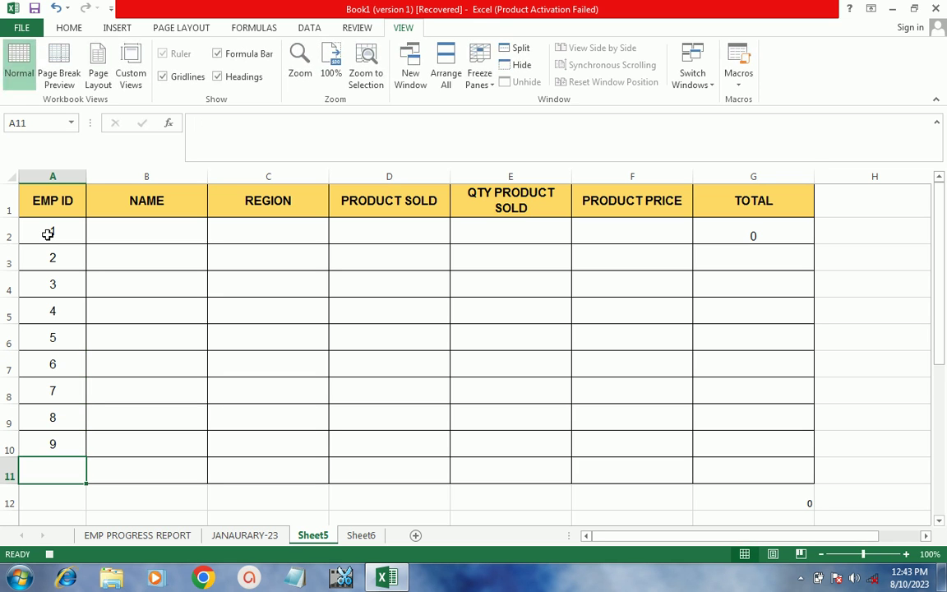
pyautogui.write('10')
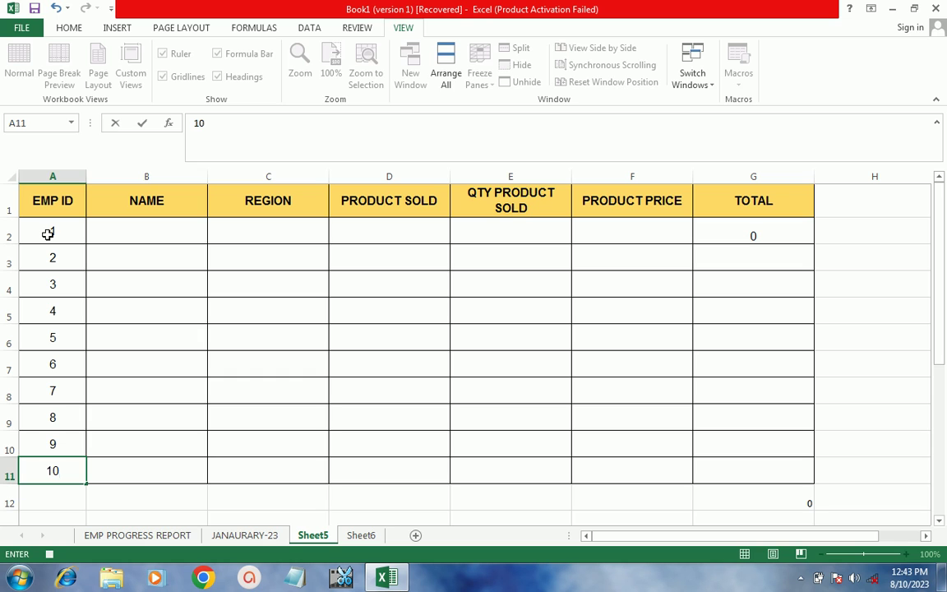
pyautogui.press('Tab')
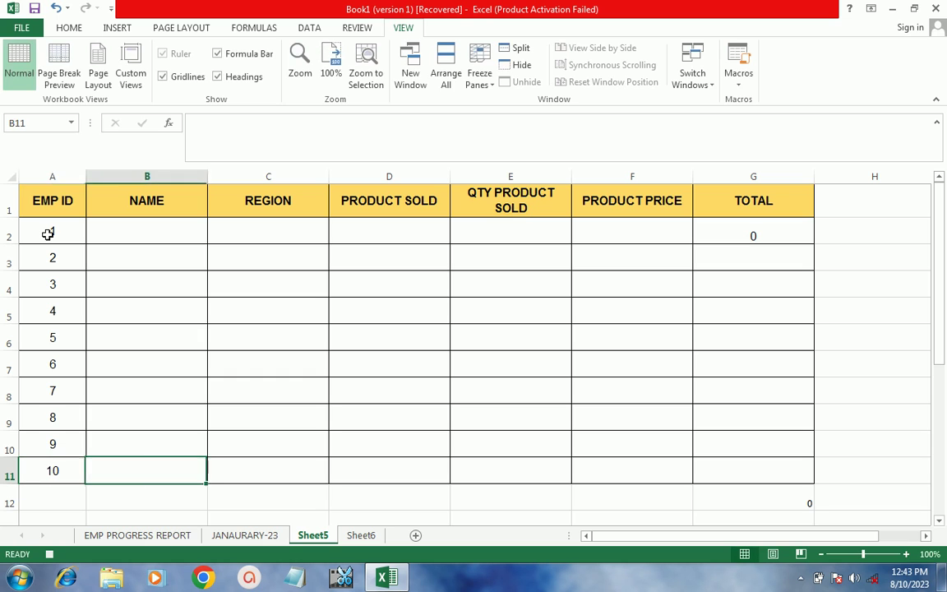
# Enter the full names of the first three employees in the NAME column, cells B2 to B4
pyautogui.click(129, 228)
pyautogui.write('AMIT SHARMA')
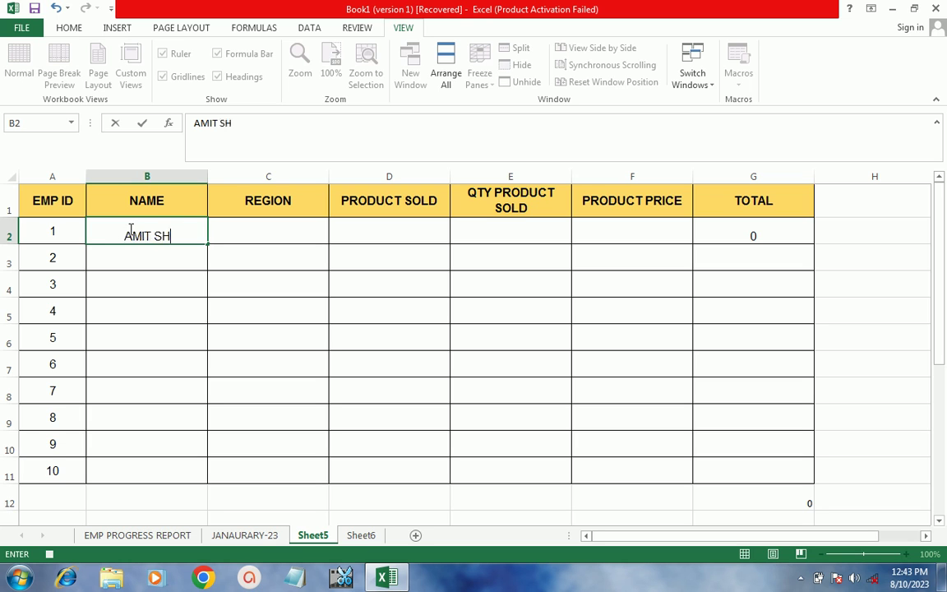
pyautogui.press('Return')
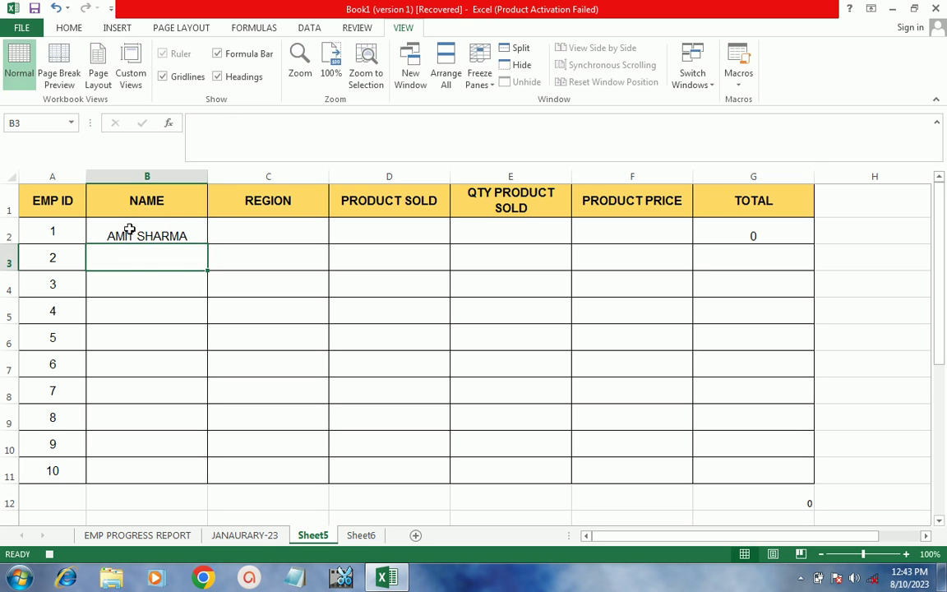
pyautogui.write('RAHUL JHA')
pyautogui.press('Return')
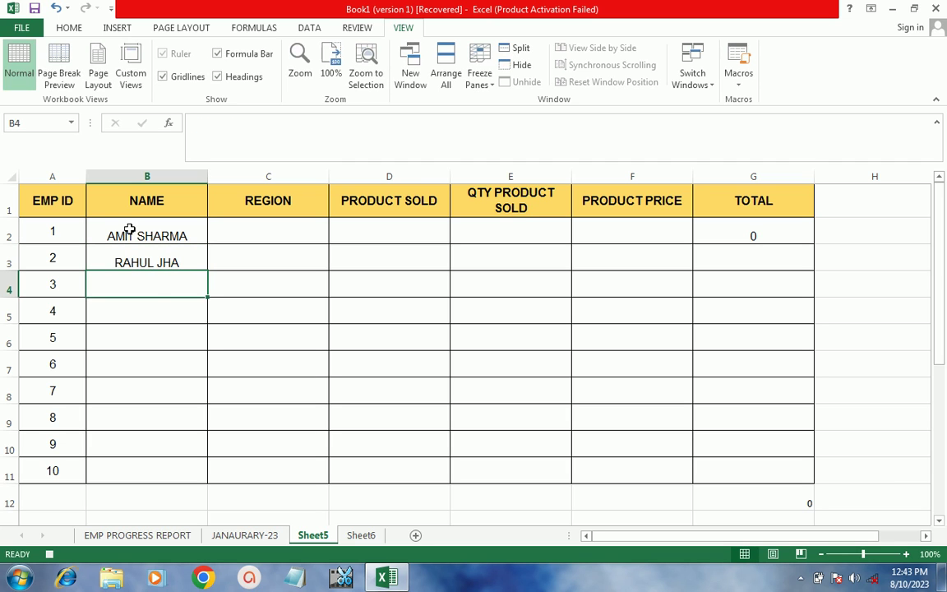
pyautogui.write('KAVITA')
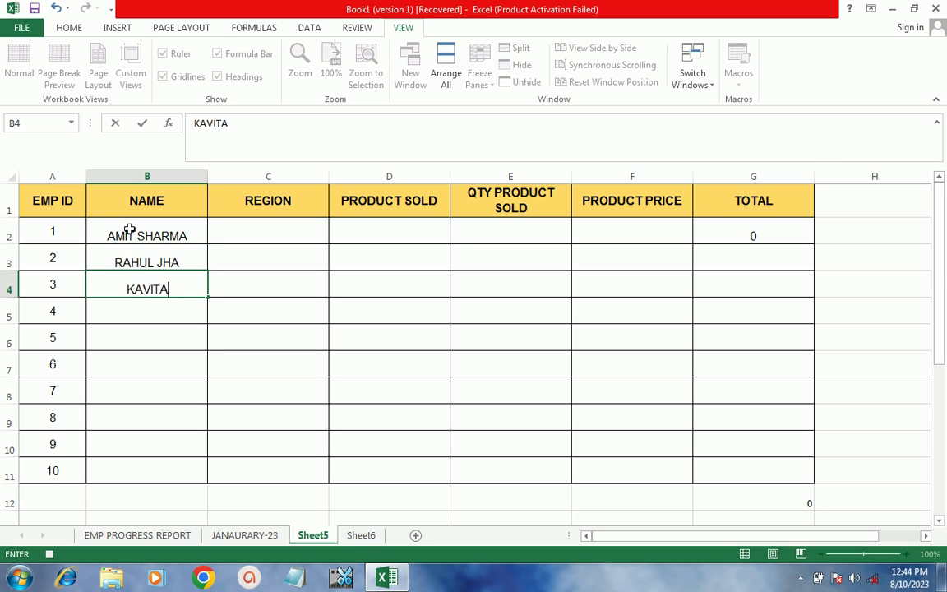
pyautogui.write(' SHARMA')
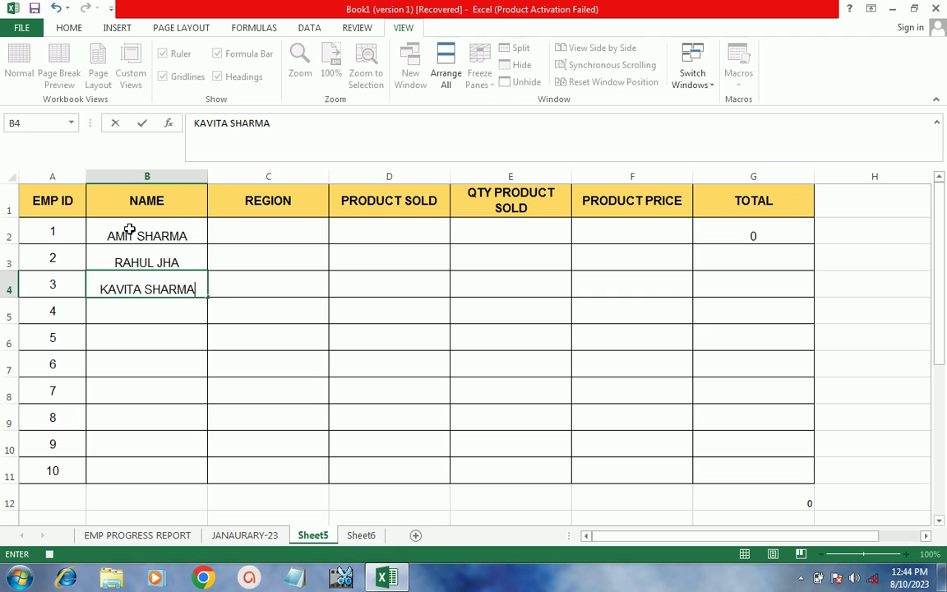
pyautogui.press('Return')
# Enter the full names of employees 4 to 6 in the NAME column, cells B5 to B7
pyautogui.write('MU')
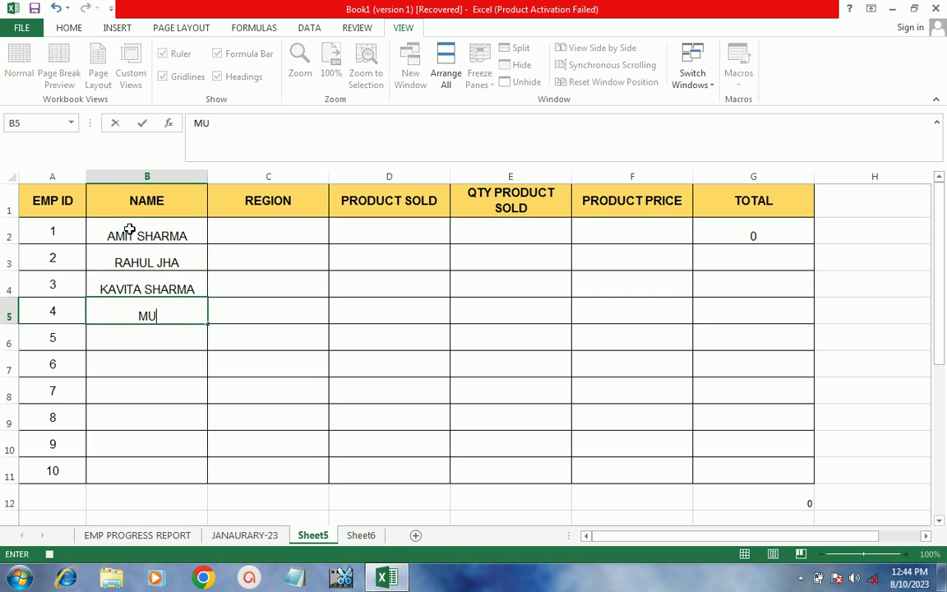
pyautogui.write('KESH GURJAR')
pyautogui.press('Return')
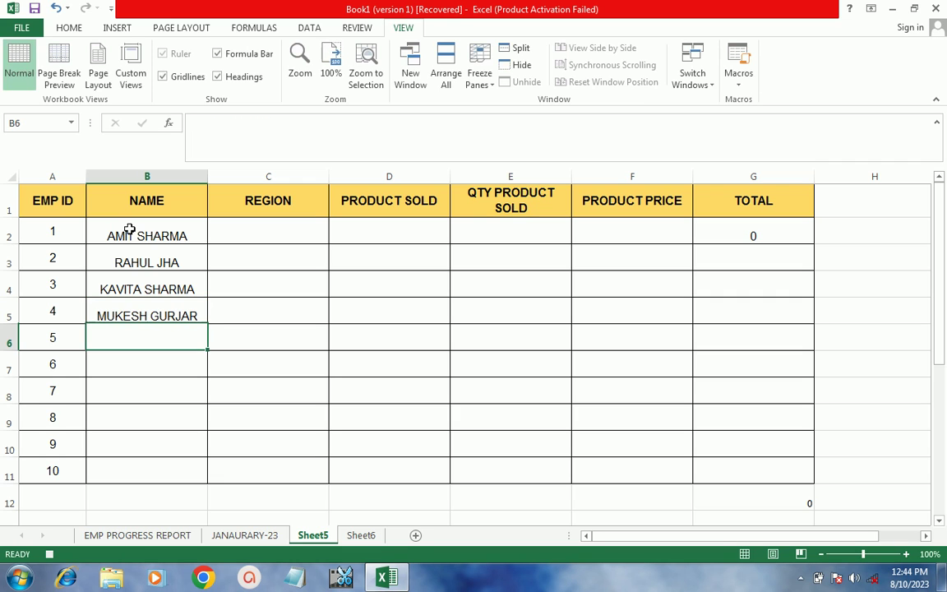
pyautogui.write('DIVY')
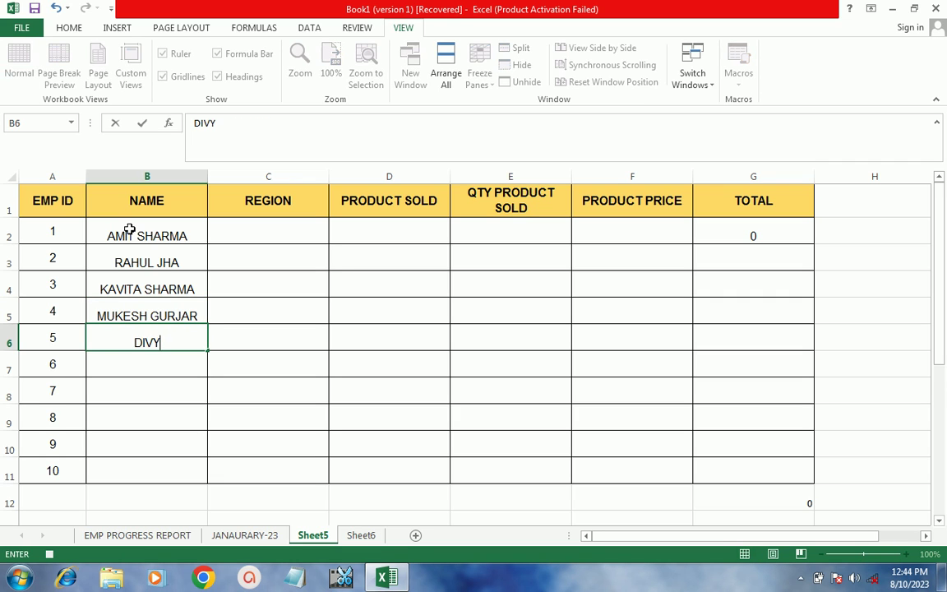
pyautogui.write('A SHARMA')
pyautogui.press('Return')
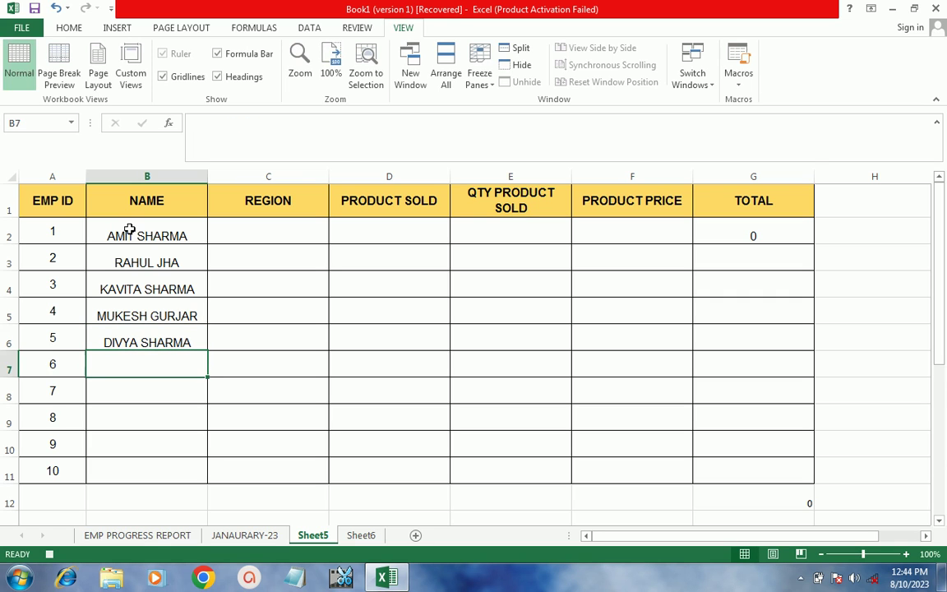
pyautogui.write('RENU ')
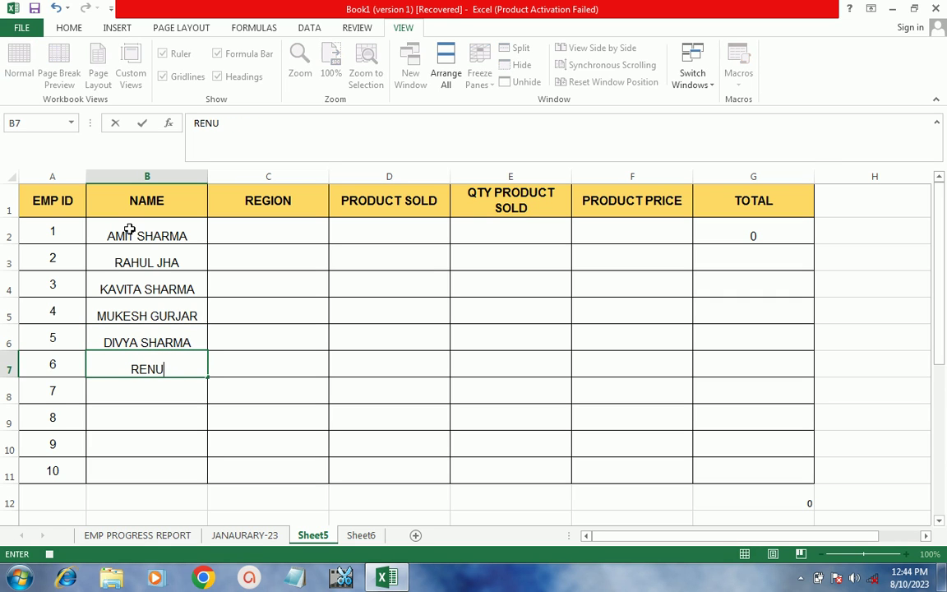
pyautogui.write('BHADANA')
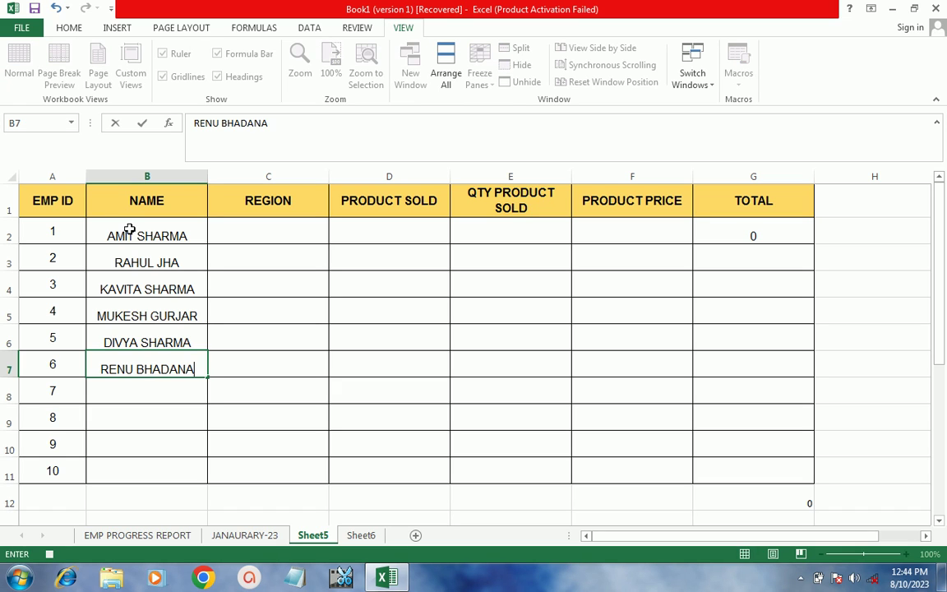
pyautogui.press('Return')
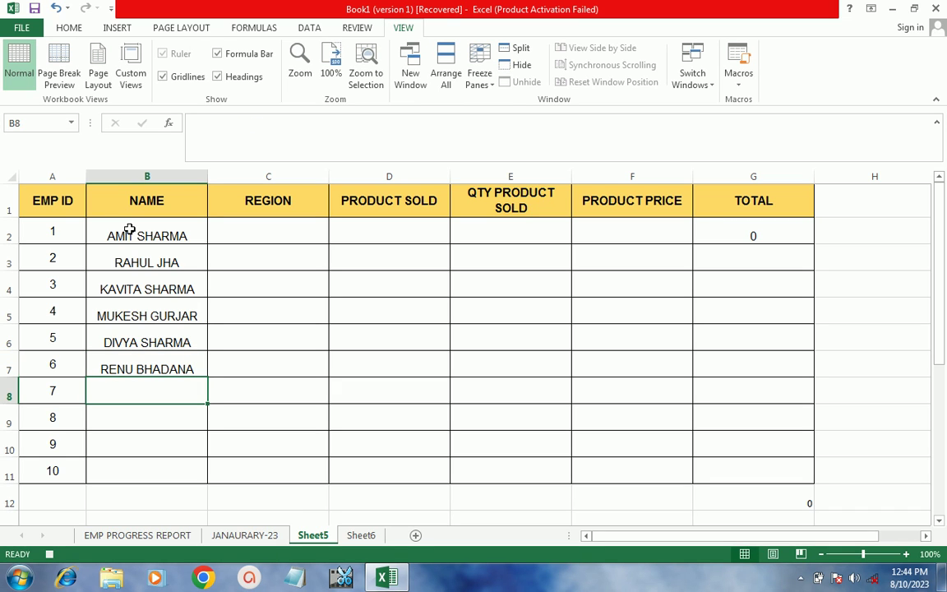
# Enter the full names of employees 7 and 8 in the NAME column, cells B8 and B9
pyautogui.write('NITIN')
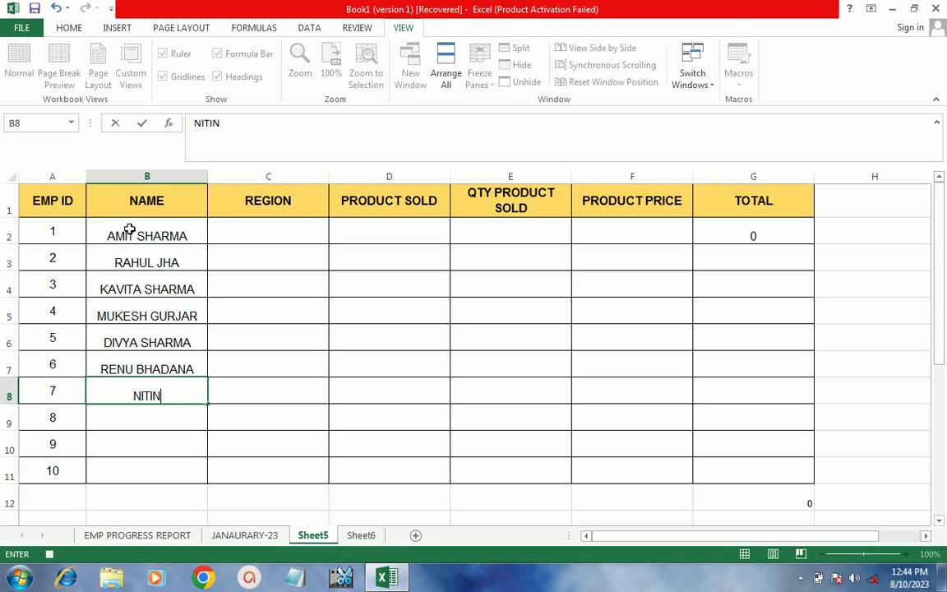
pyautogui.write(' VERMA')
pyautogui.press('Return')
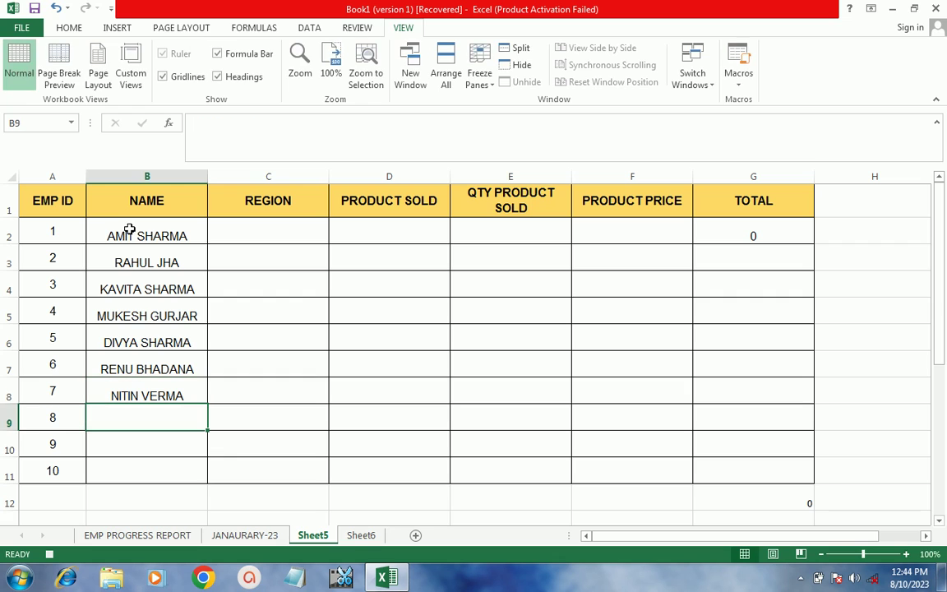
pyautogui.write('UMA NAMA')
pyautogui.press('Return')
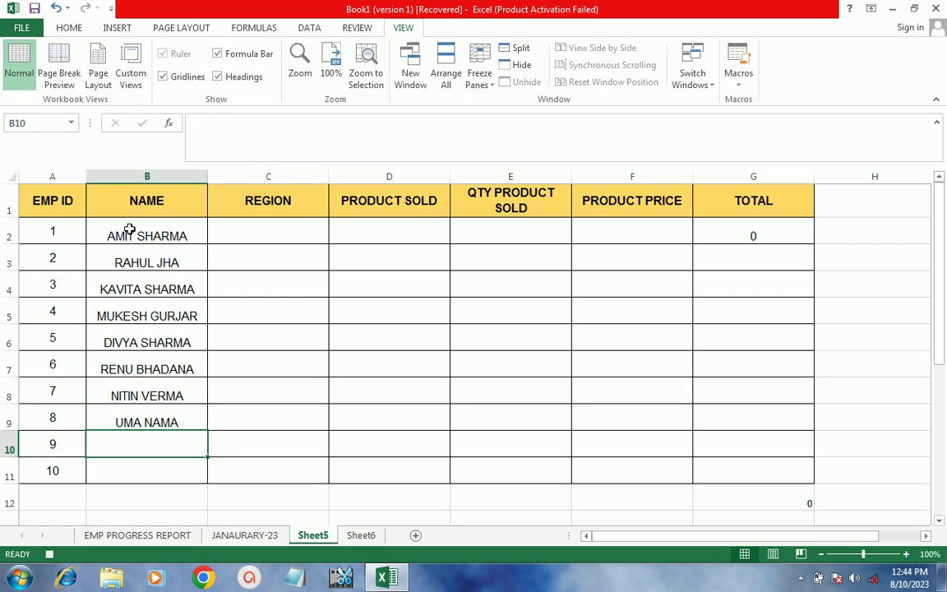
# Enter the first names of employees 9 and 10 in the NAME column, cells B10 and B11
pyautogui.write('JAV')
pyautogui.press('BackSpace')
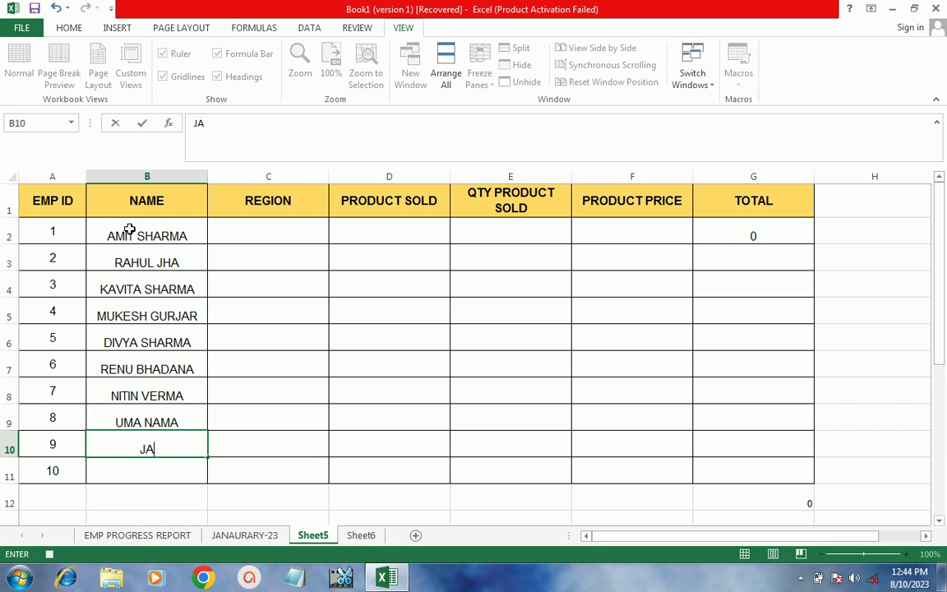
pyautogui.write('YA')
pyautogui.press('Return')
pyautogui.write('K')
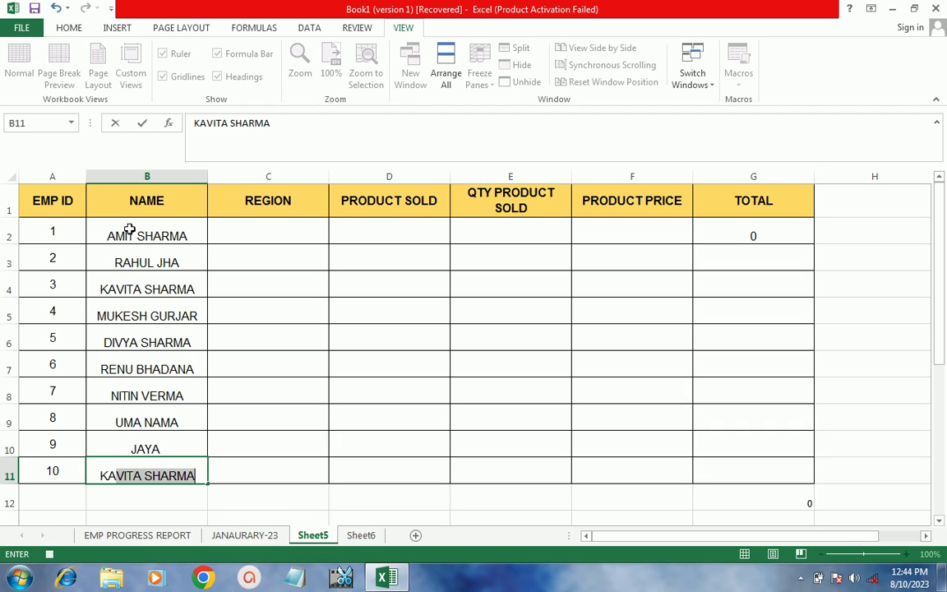
pyautogui.press('BackSpace')
pyautogui.press('BackSpace')
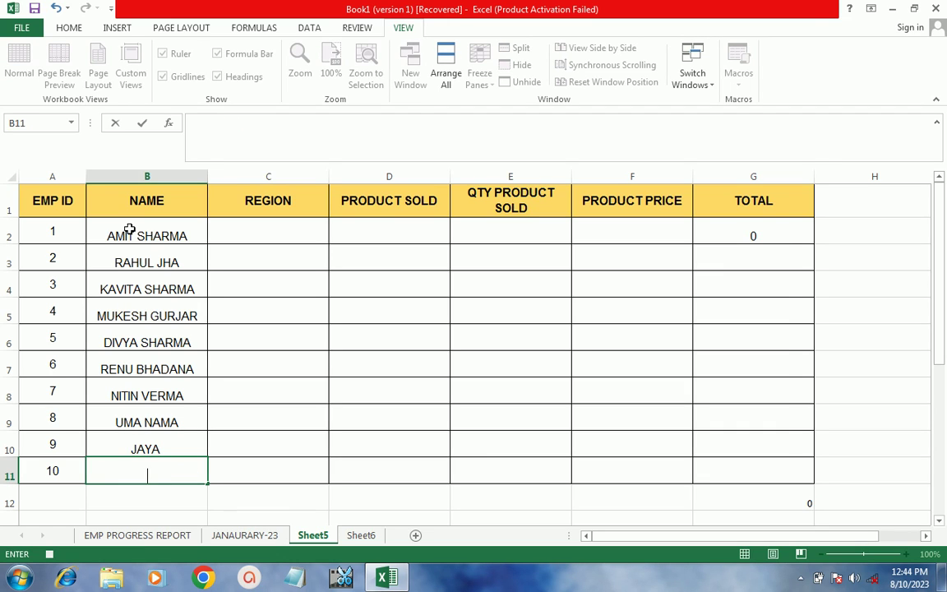
pyautogui.write('N')
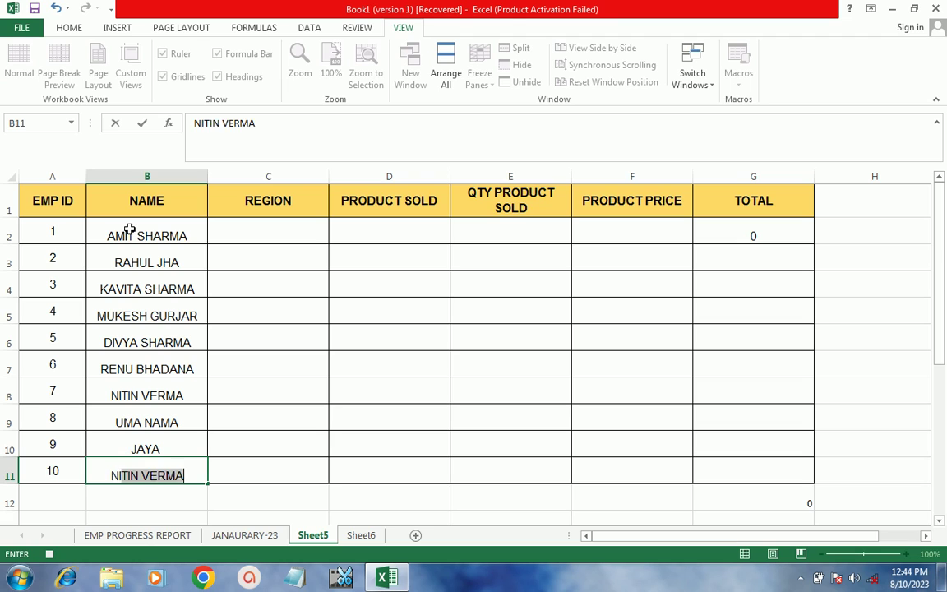
pyautogui.write('IHARAIKA')
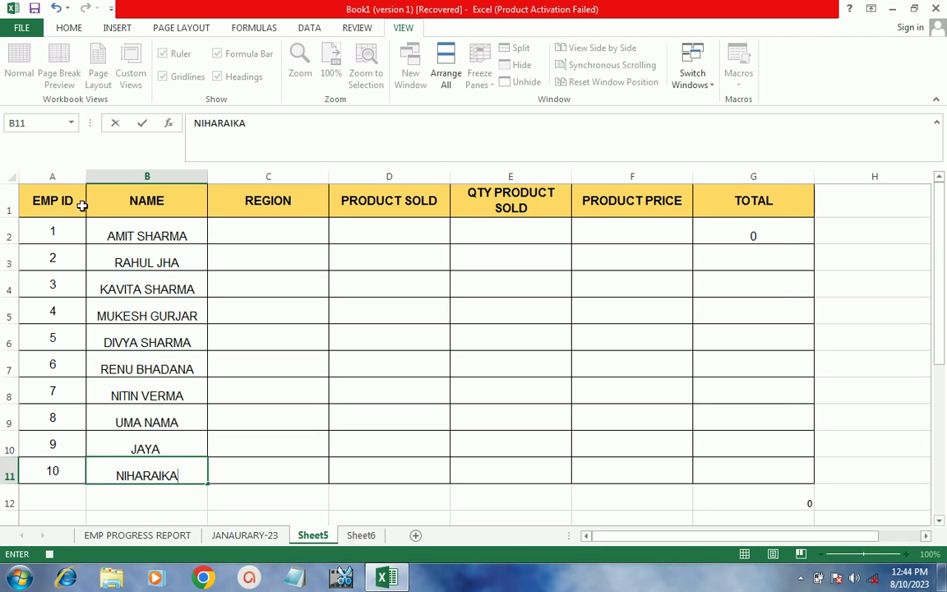
# Fill cells C2 to F2 for the first employee with region EAST, product LED, quantity 500 and price 25000
pyautogui.click(297, 226)
pyautogui.write('EA')
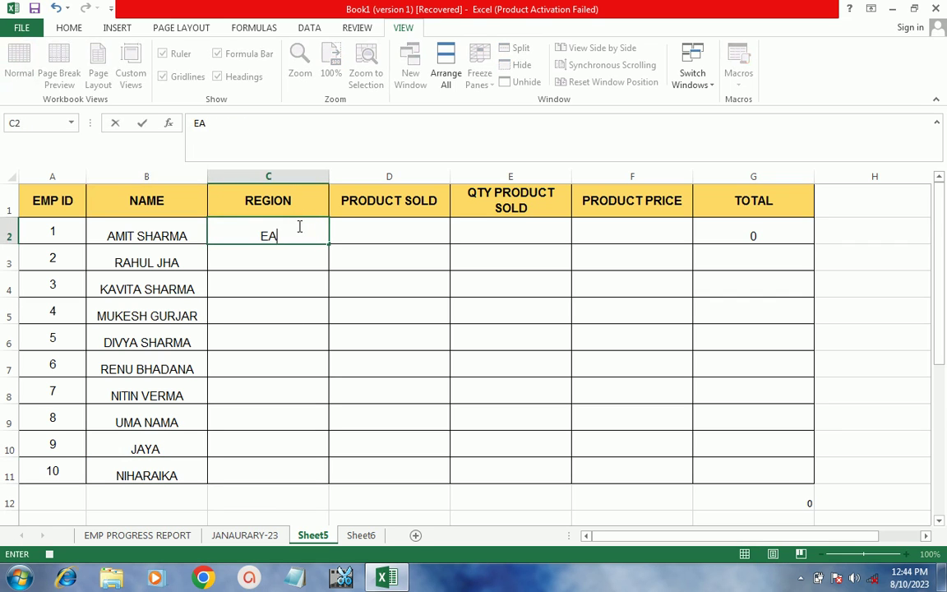
pyautogui.write('ST')
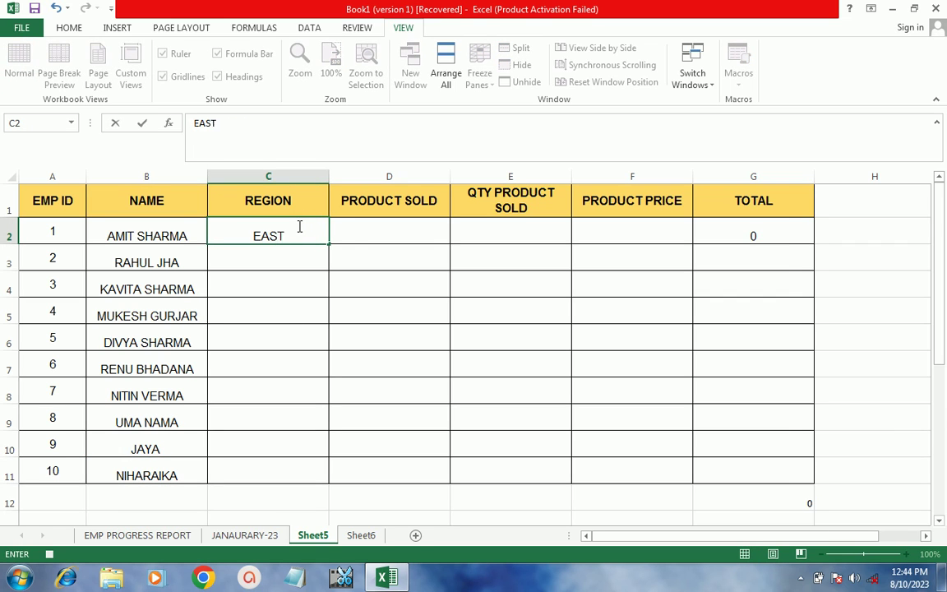
pyautogui.click(385, 235)
pyautogui.write('LED')
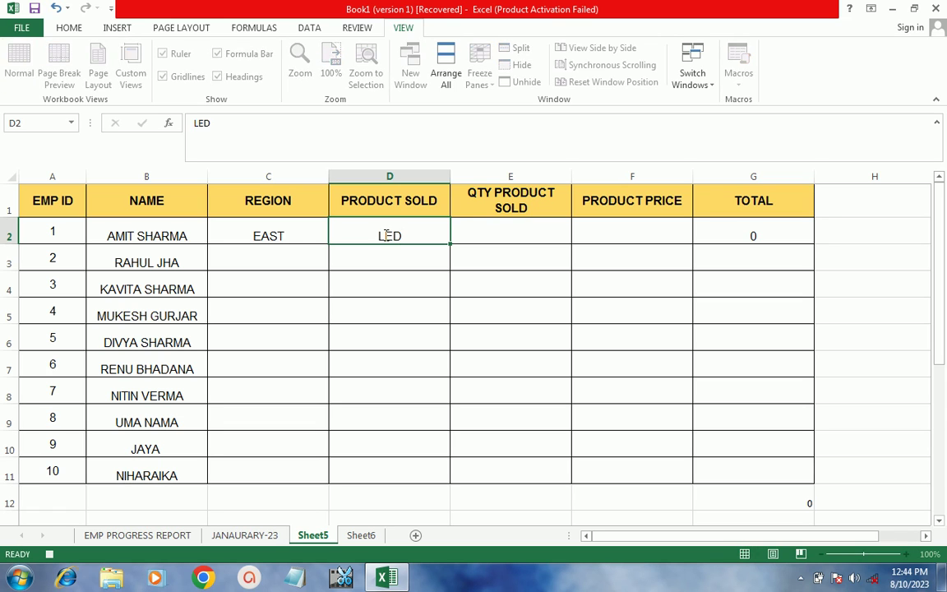
pyautogui.press('Tab')
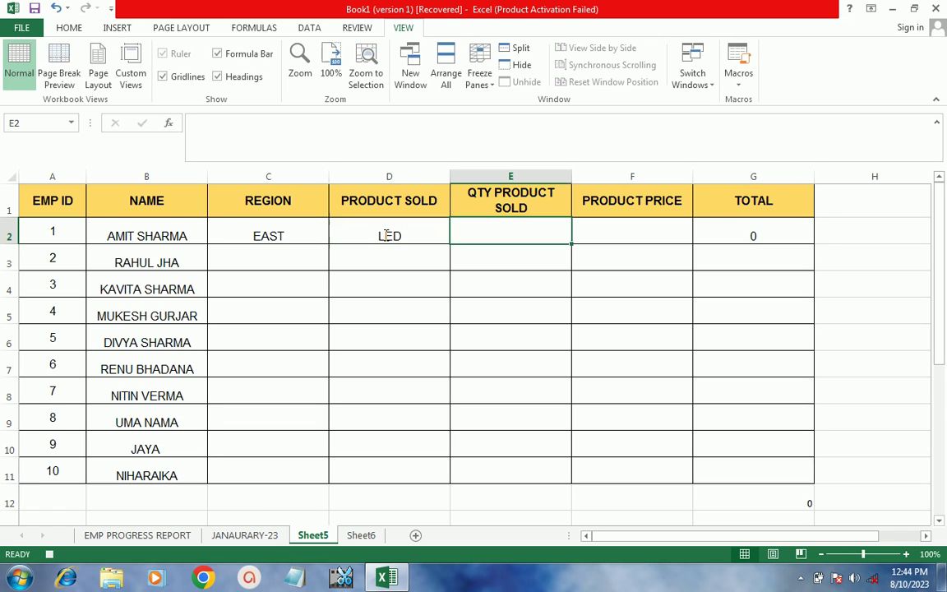
pyautogui.write('500')
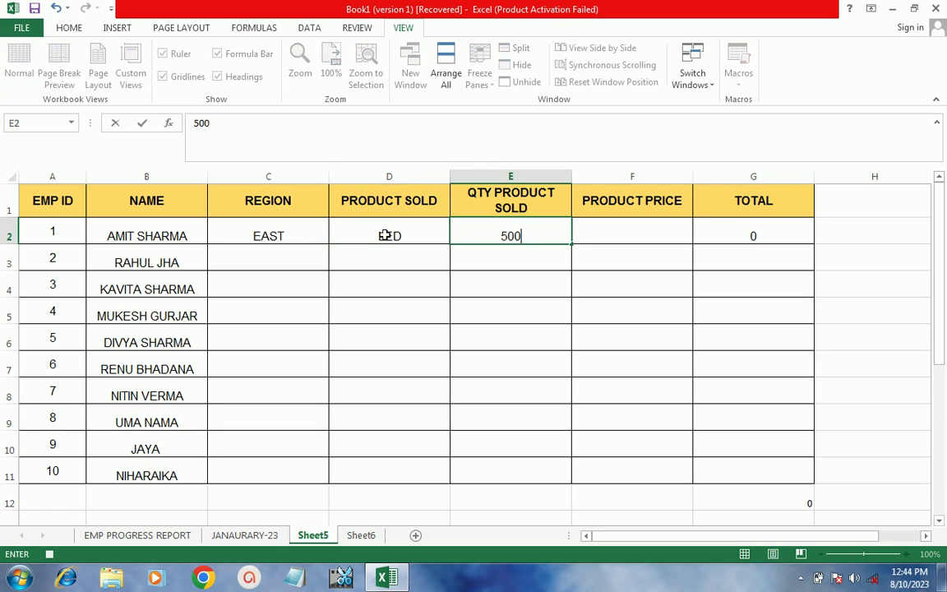
pyautogui.press('Tab')
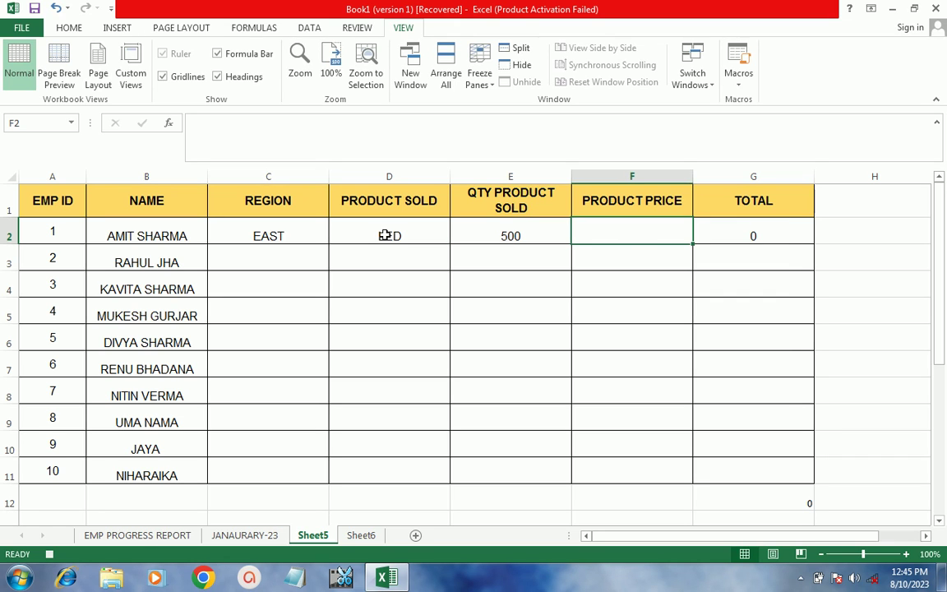
pyautogui.write('25000')
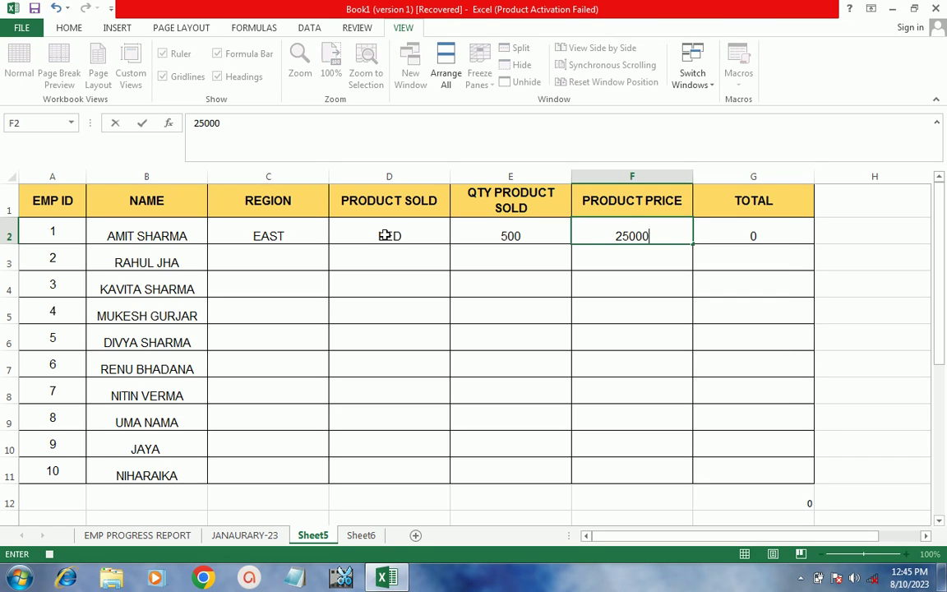
pyautogui.press('Tab')
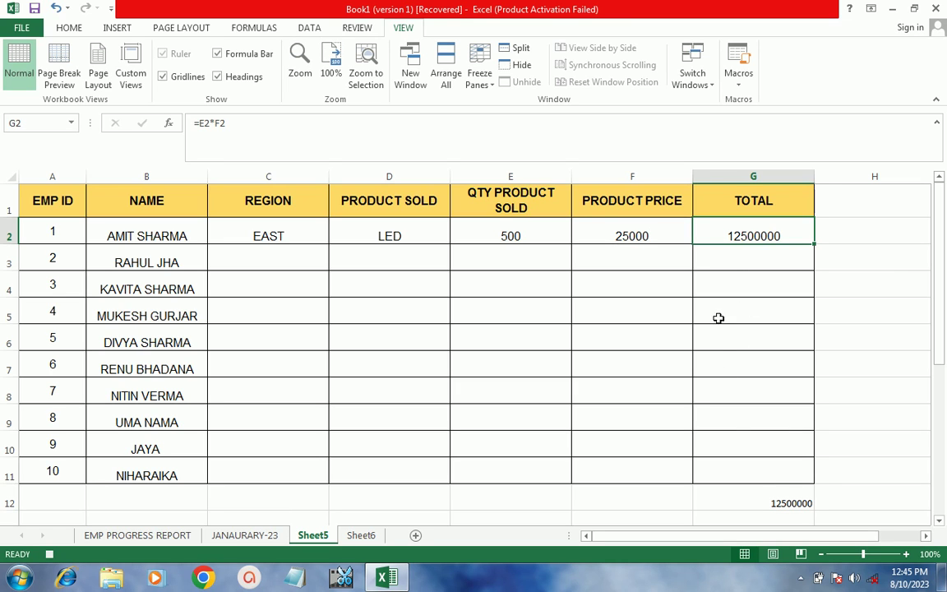
# Clear the first employee's region, product, quantity and price entries in cells C2 to F2
pyautogui.click(734, 259)
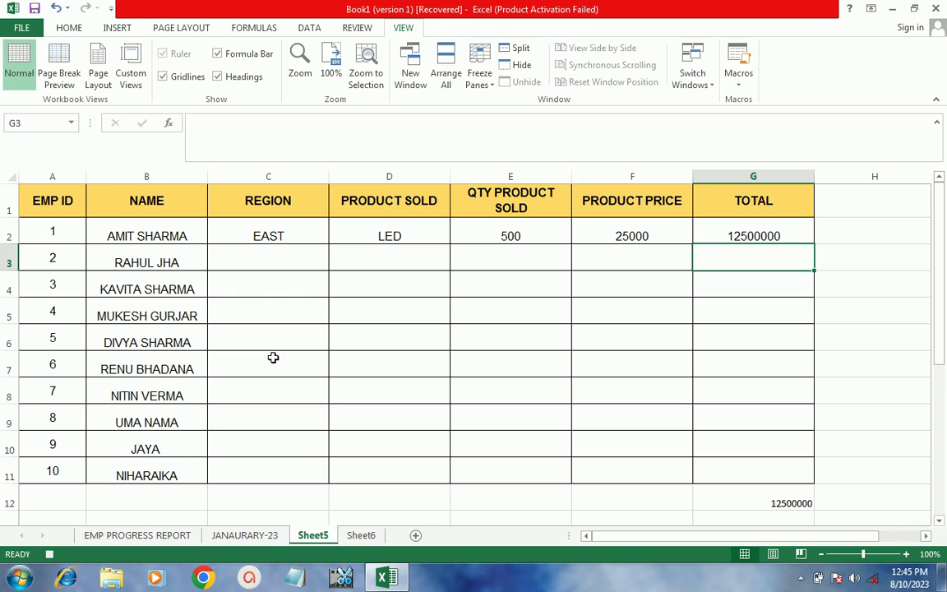
pyautogui.moveTo(277, 236); pyautogui.dragTo(678, 244)
pyautogui.press('Delete')
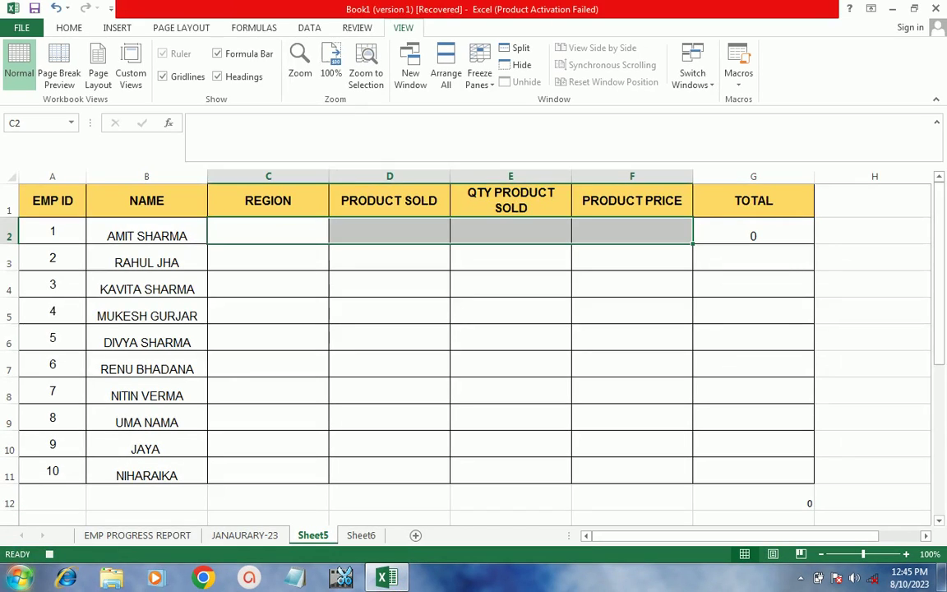
# Stop recording the macro
pyautogui.click(739, 86)
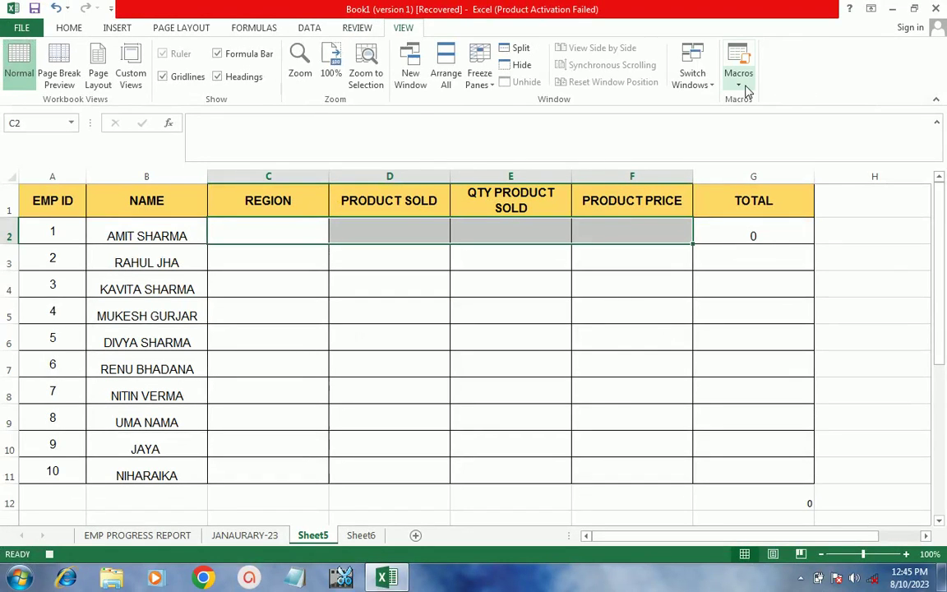
pyautogui.click(666, 80)
pyautogui.click(766, 121)
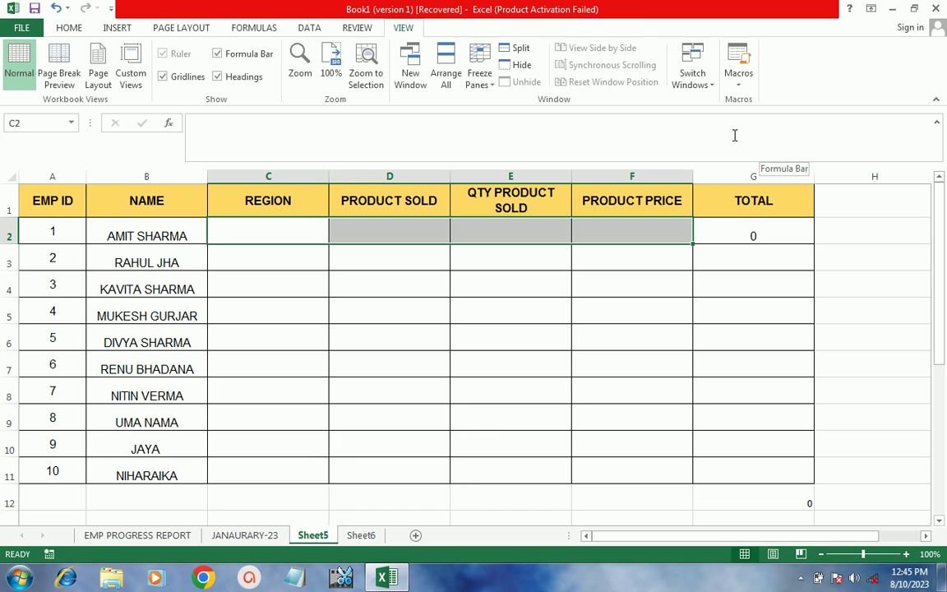
# Select cell A1 on the empty Sheet6 and return to Sheet5
pyautogui.click(359, 536)
pyautogui.click(60, 203)
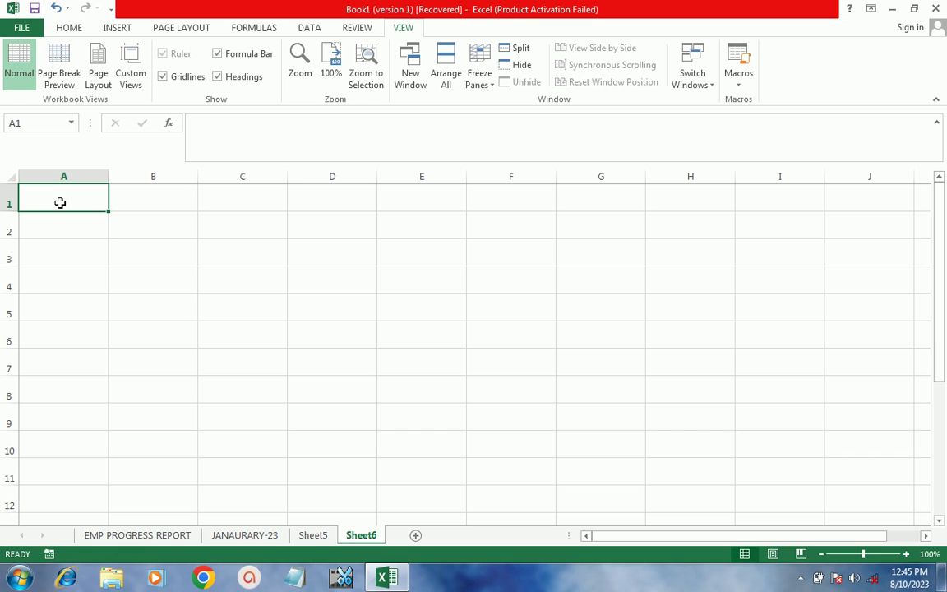
pyautogui.hotkey('ctrl', 'pageup')
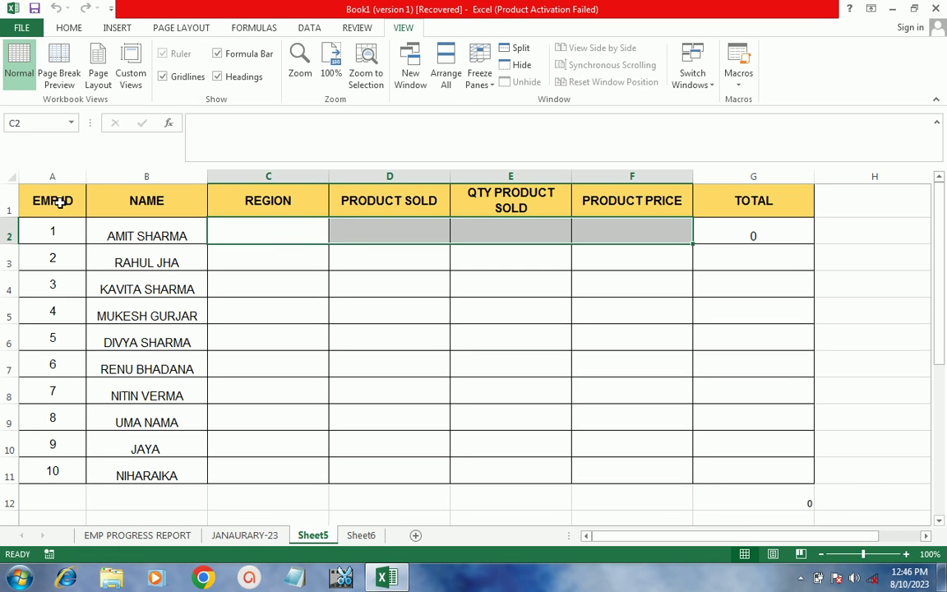